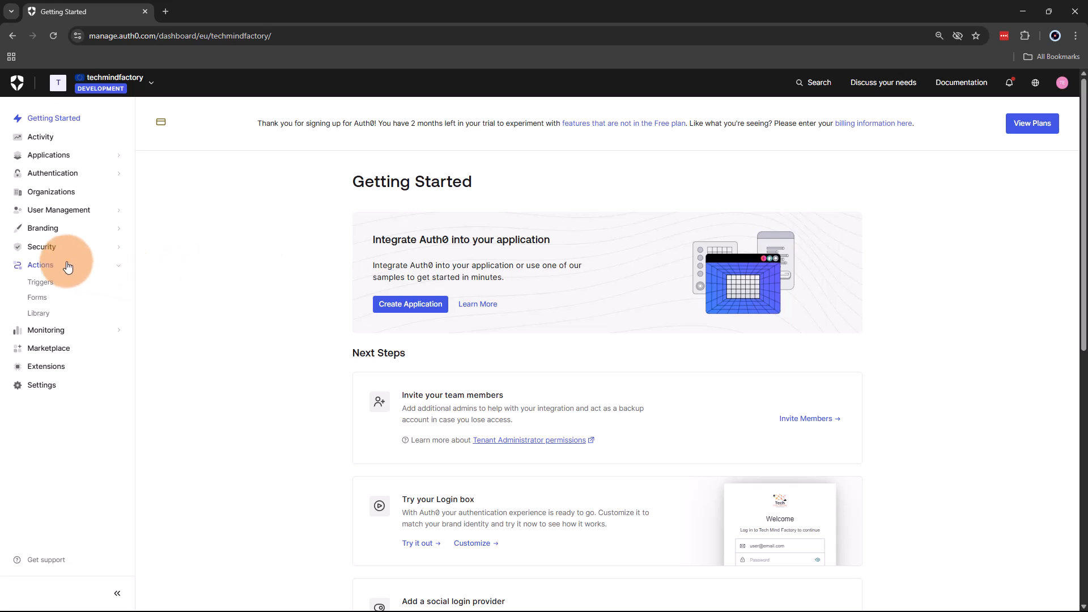
Step: Open the Forms list under Actions and start a new form from the premade template gallery
left_click(38, 304)
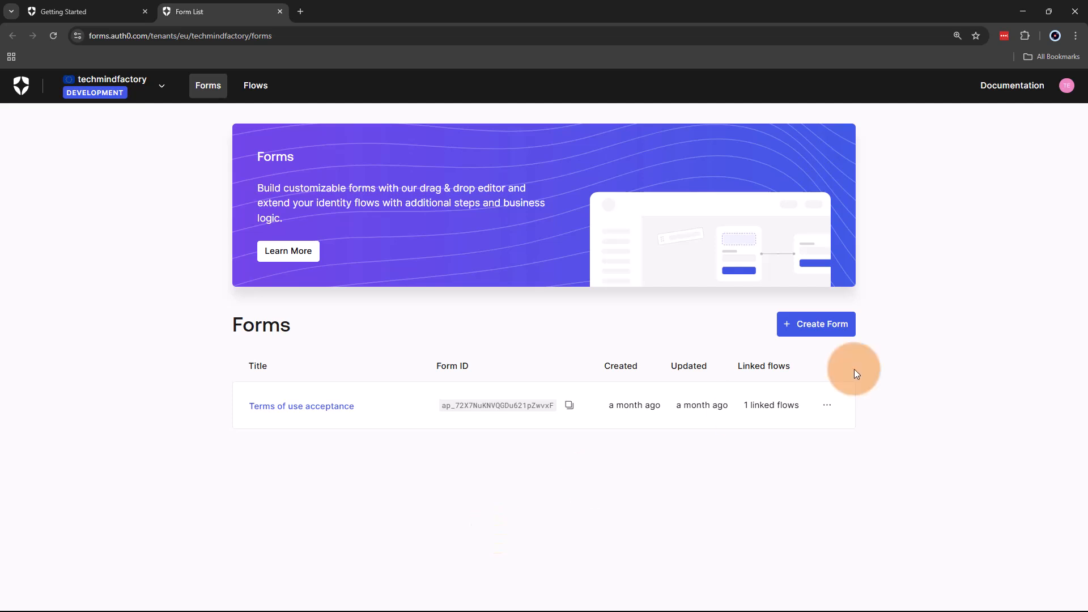
left_click(831, 335)
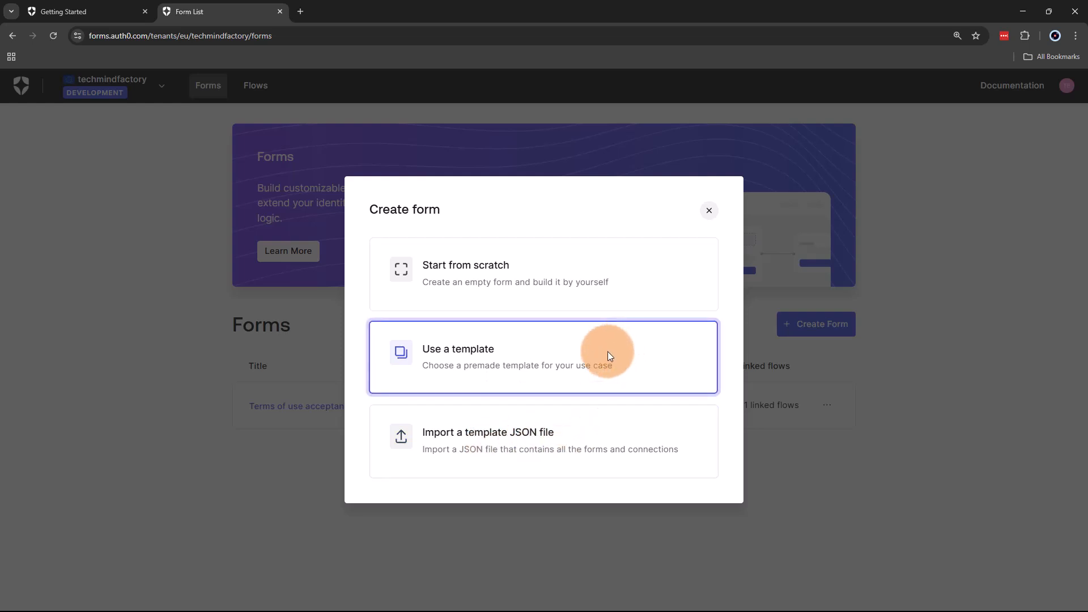
left_click(482, 361)
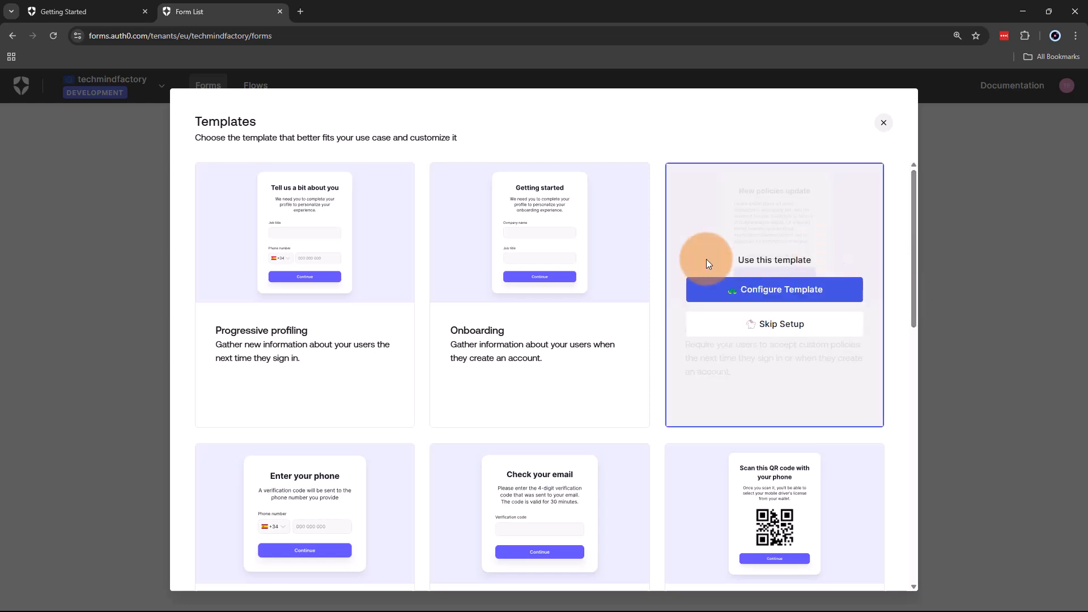
Step: Examine the premade form templates from Progressive profiling through KYC onboarding, and close the gallery without choosing one
mouse_move(347, 349)
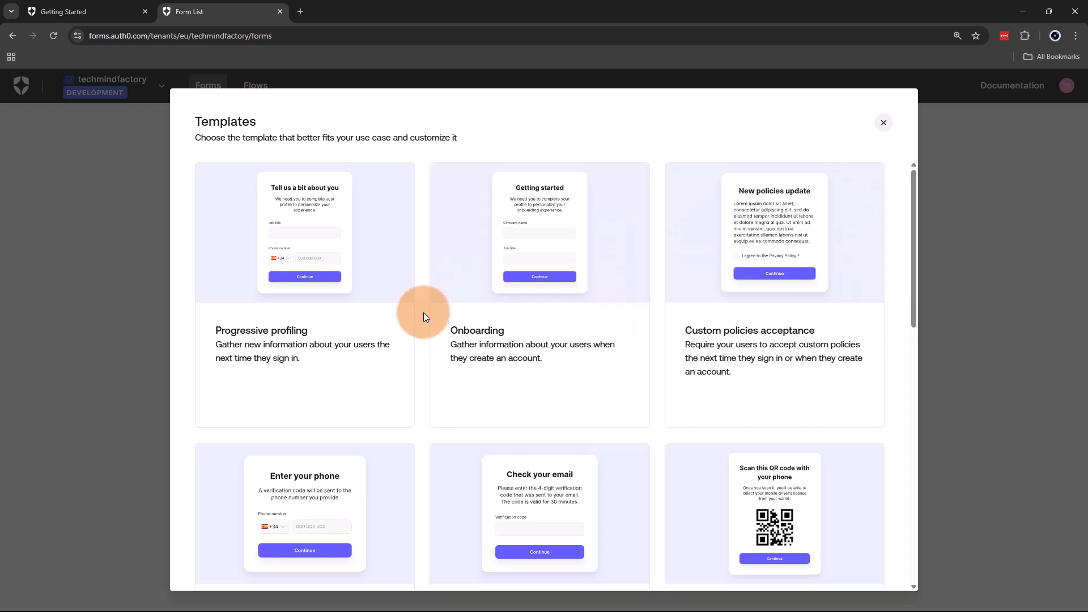
scroll(423, 312, "down", 2)
scroll(422, 317, "down", 3)
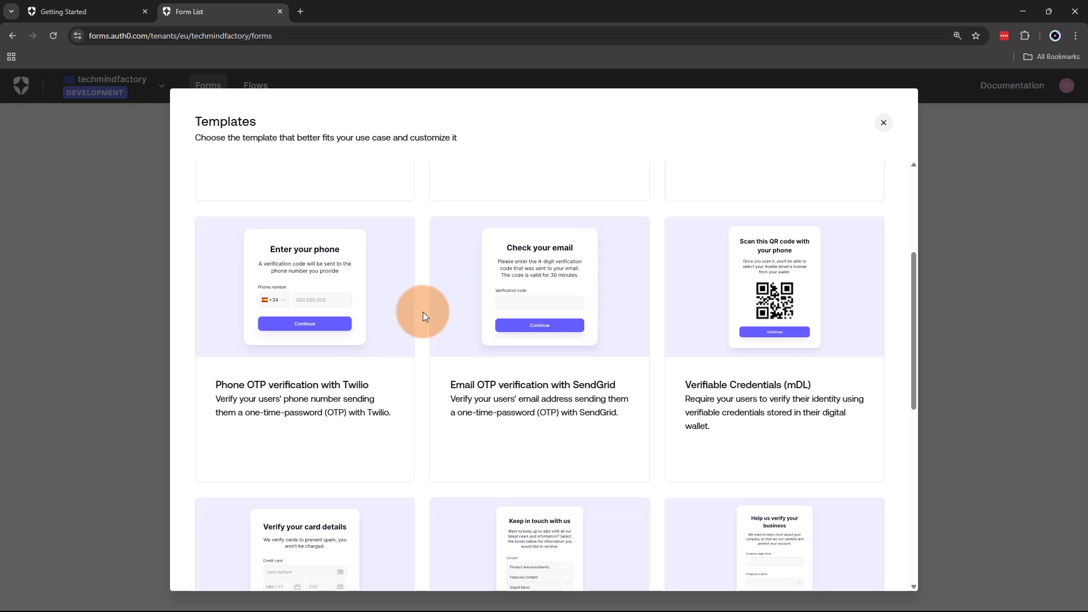
mouse_move(708, 343)
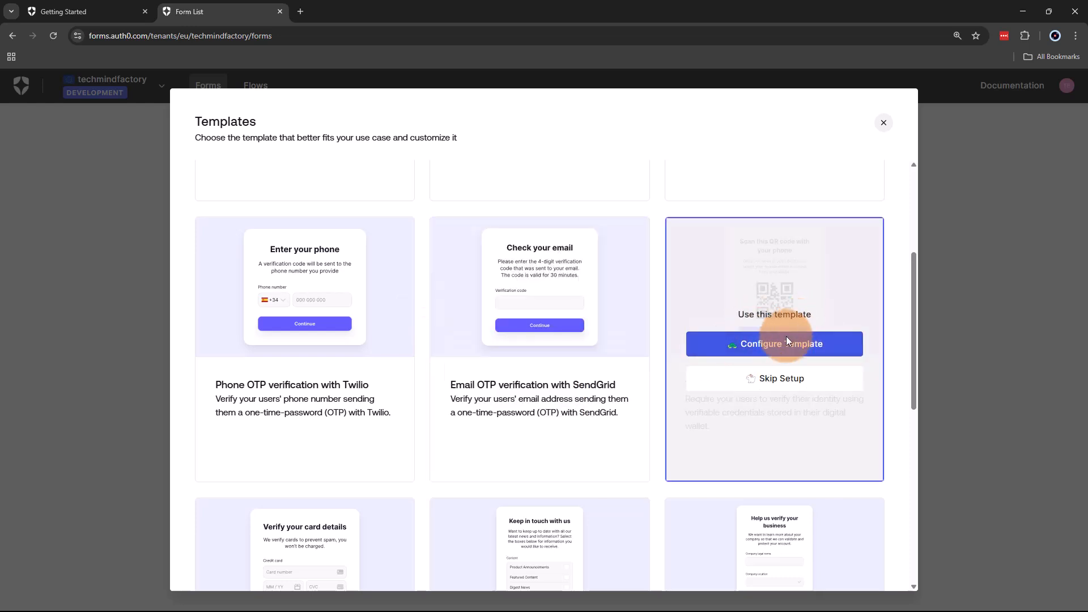
scroll(655, 437, "down", 2)
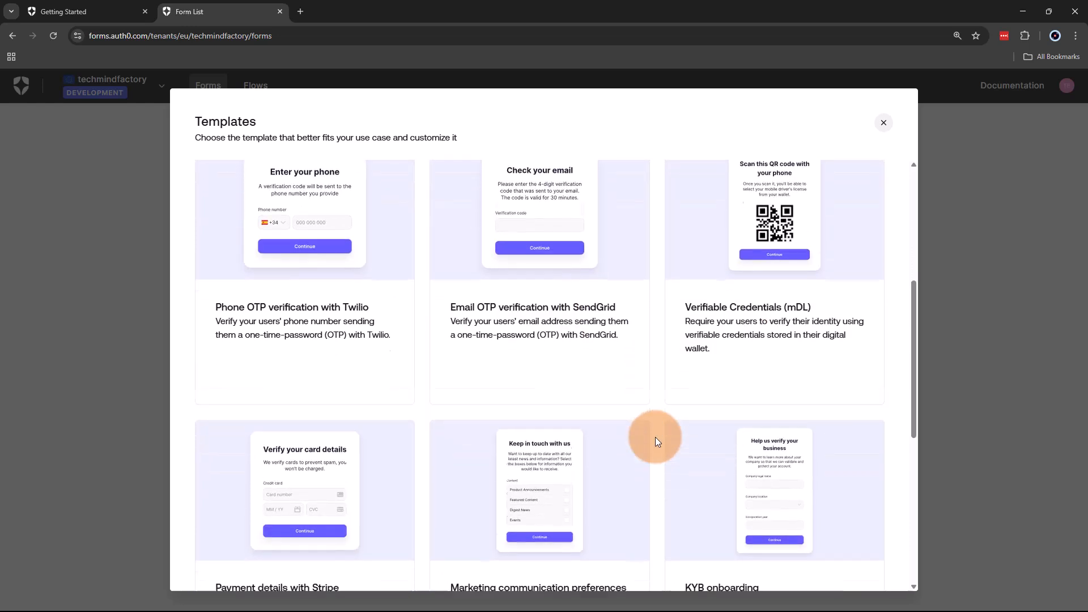
scroll(655, 437, "down", 3)
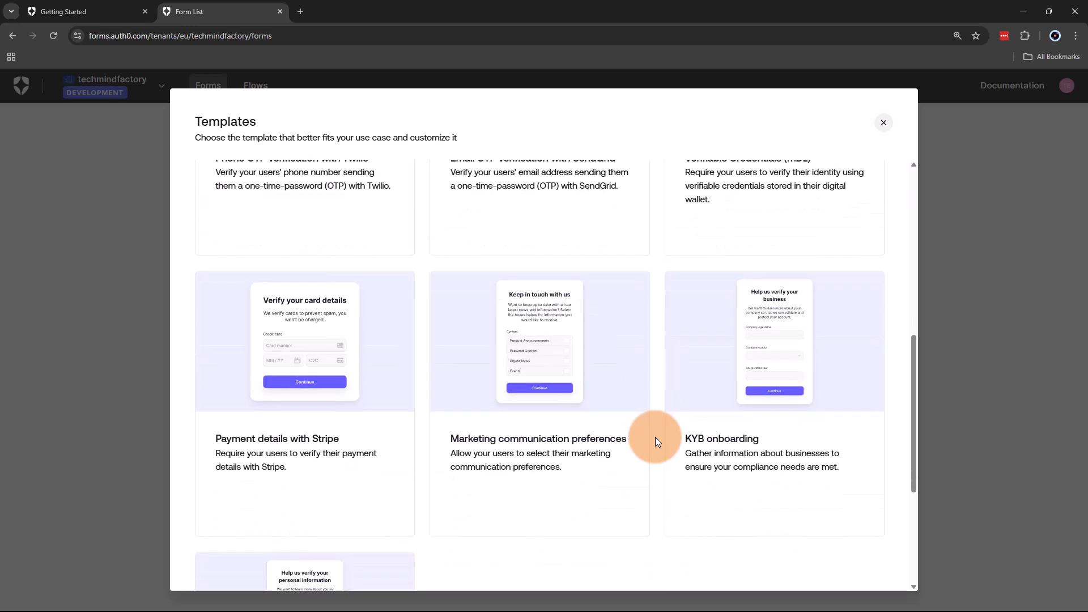
scroll(655, 437, "down", 1)
scroll(655, 437, "up", 1)
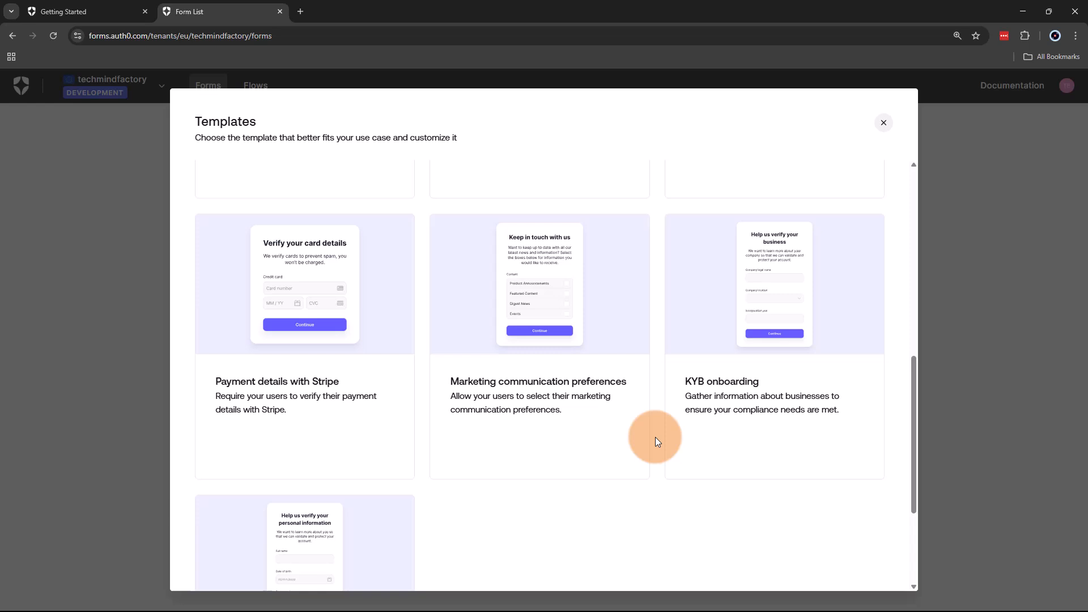
scroll(655, 437, "down", 2)
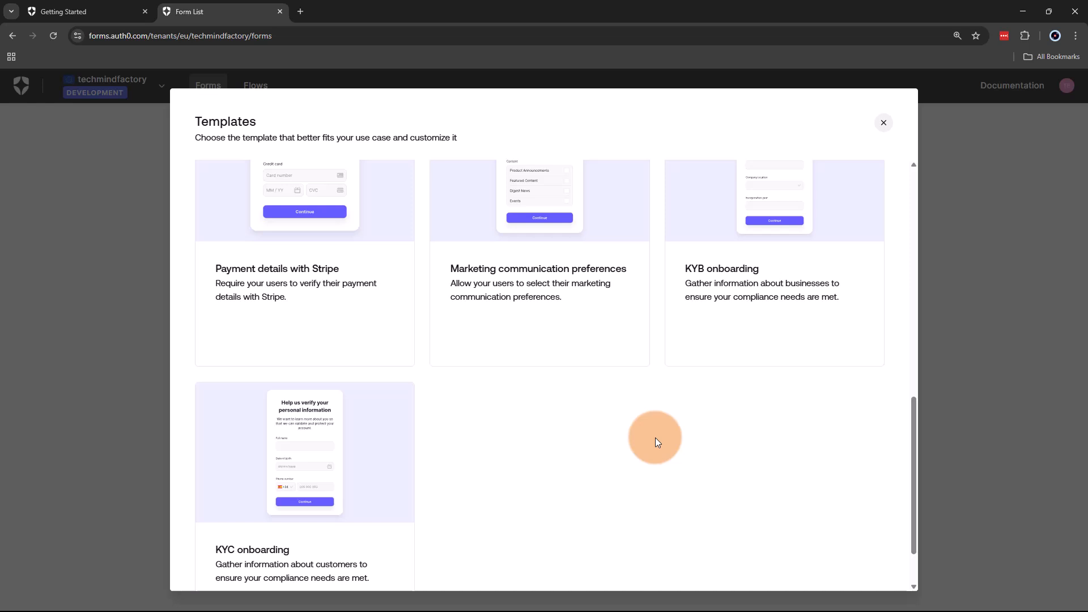
scroll(656, 437, "up", 2)
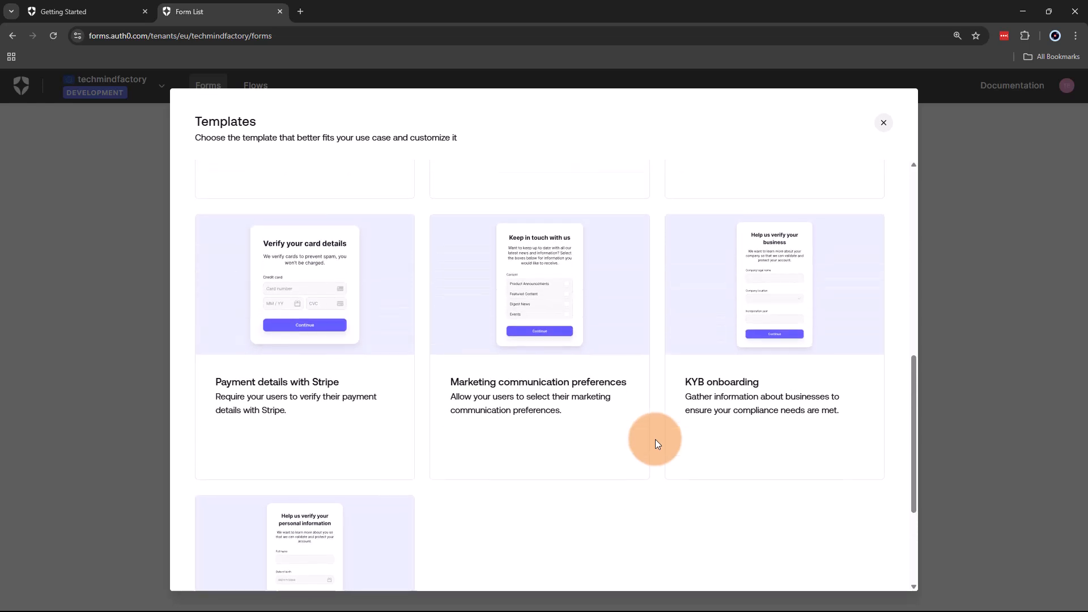
scroll(655, 440, "up", 12)
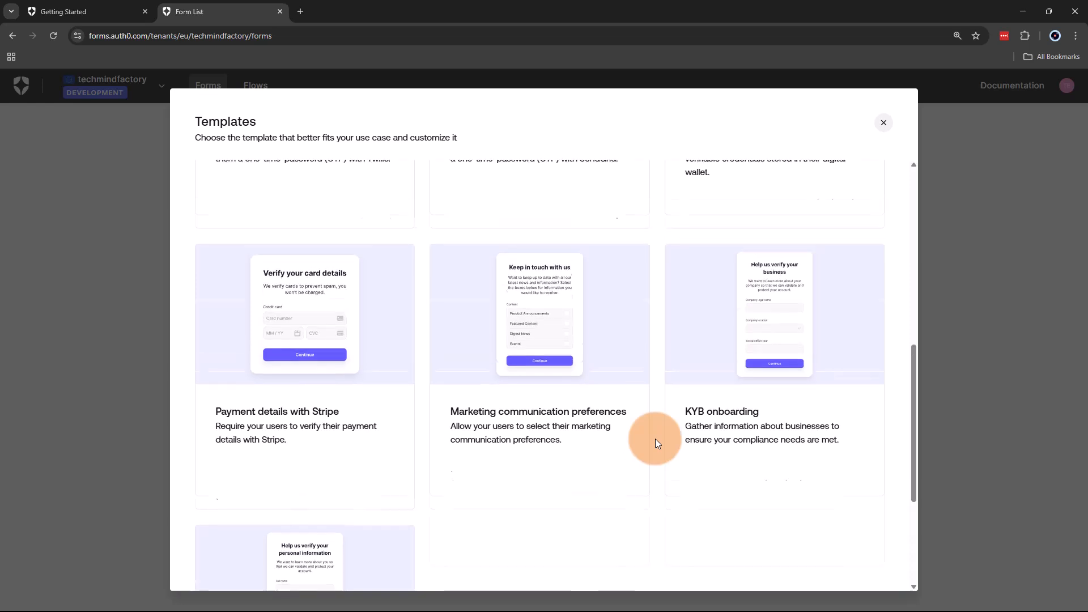
left_click(884, 123)
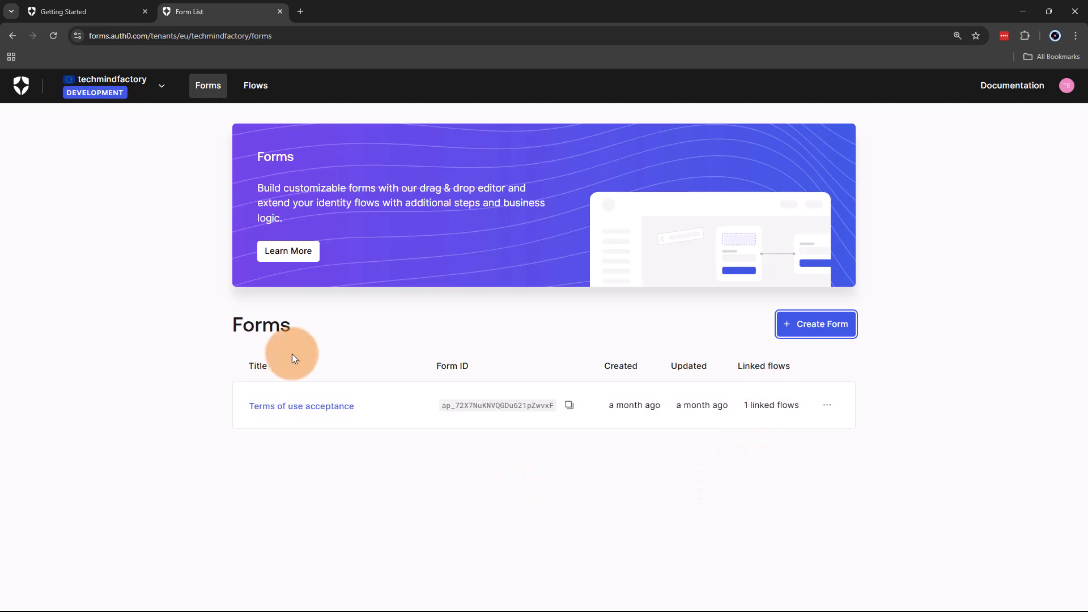
Step: Open the Terms of use acceptance form in the editor with all its nodes from Start to Ending screen in view
left_click(312, 408)
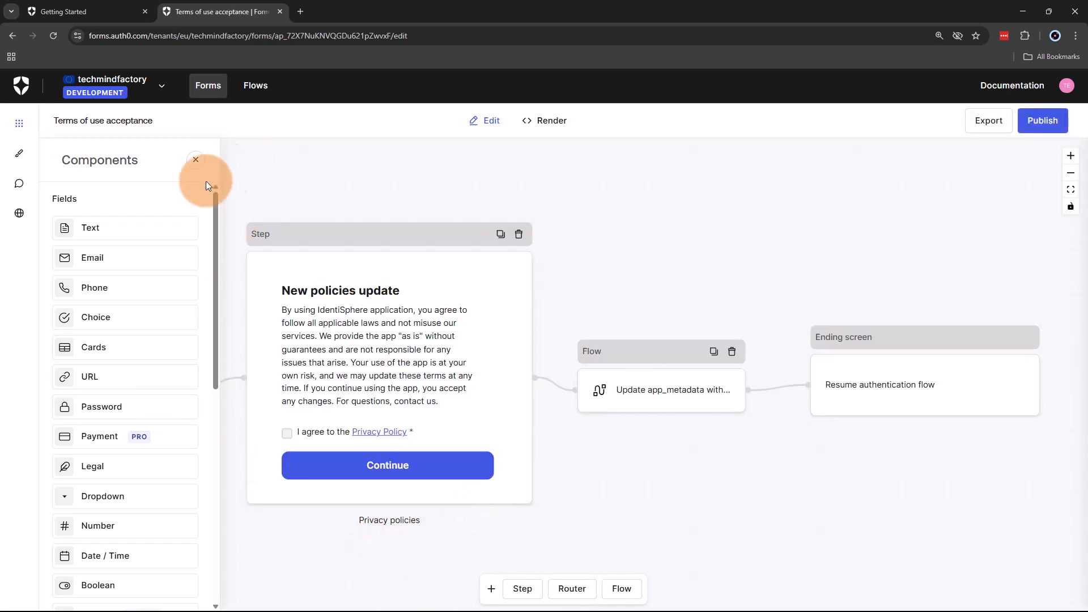
left_click_drag(642, 497, 791, 479)
scroll(791, 479, "down", 2)
left_click_drag(794, 519, 720, 473)
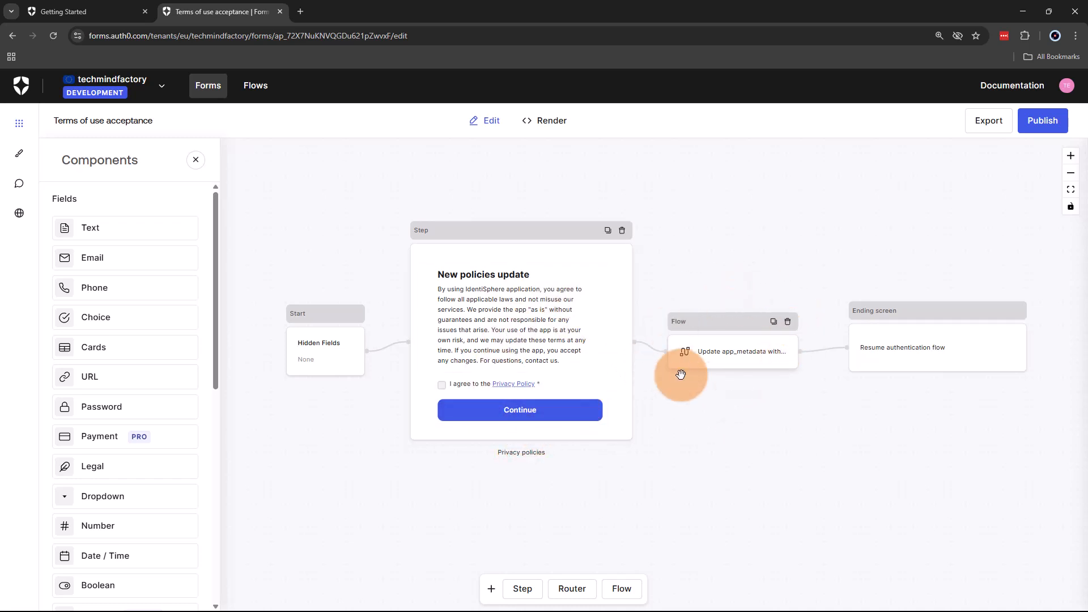
Step: Open the flow linked to the form's Flow node for editing and show its Update user action's settings
left_click(714, 345)
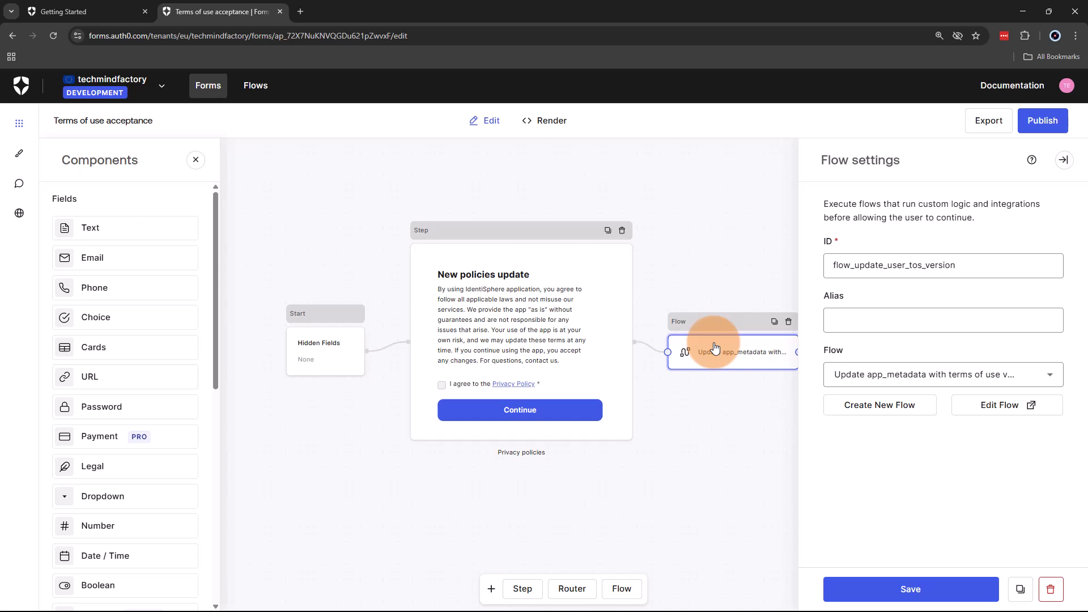
left_click(993, 406)
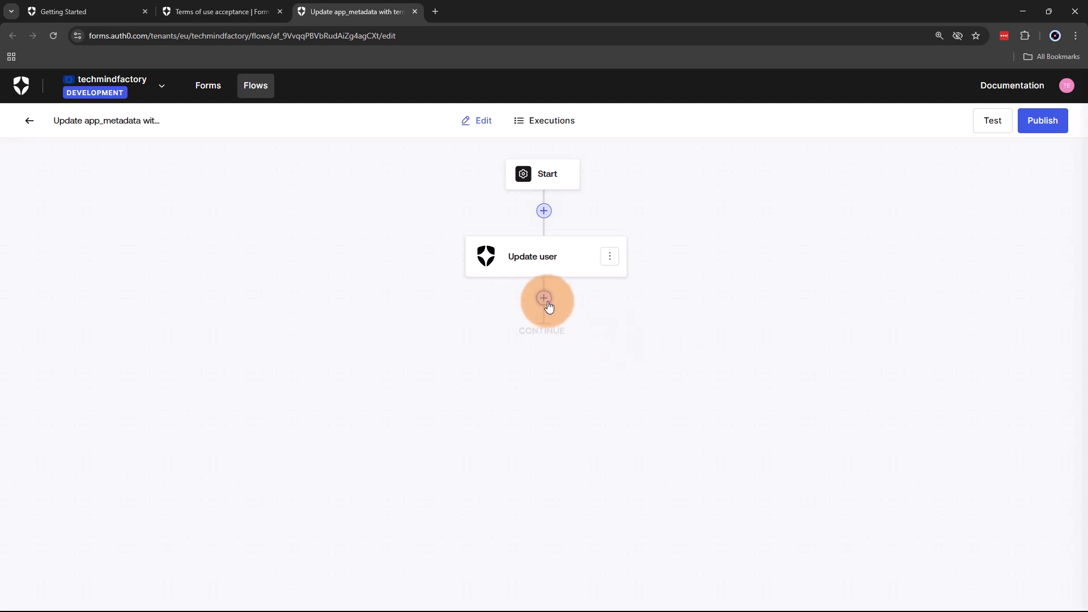
left_click(543, 263)
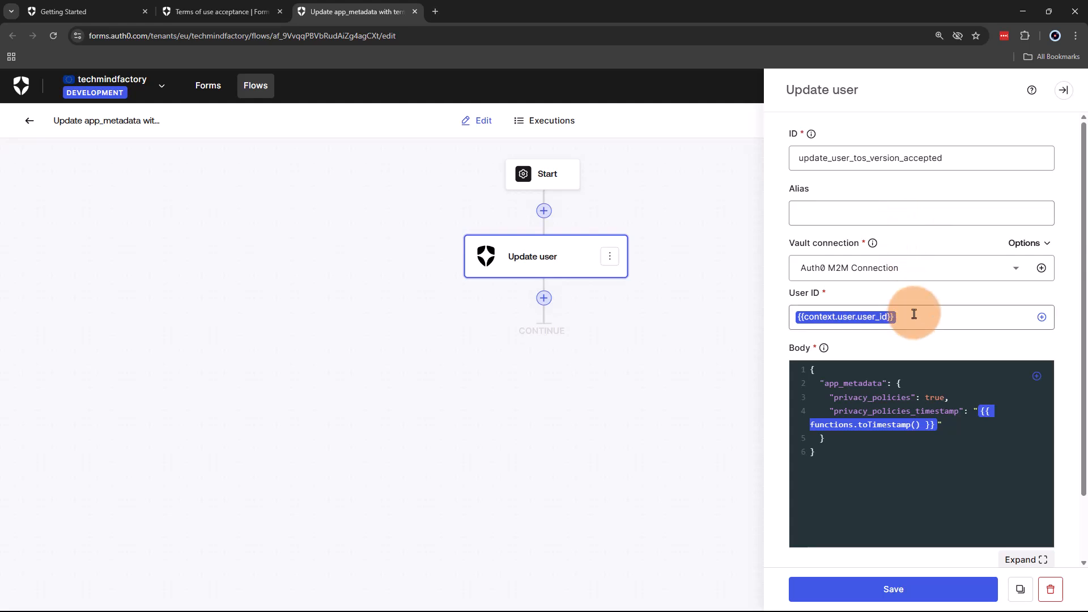
Step: Examine the Update user action's privacy_policies metadata in the body and the available vault connections
left_click(918, 442)
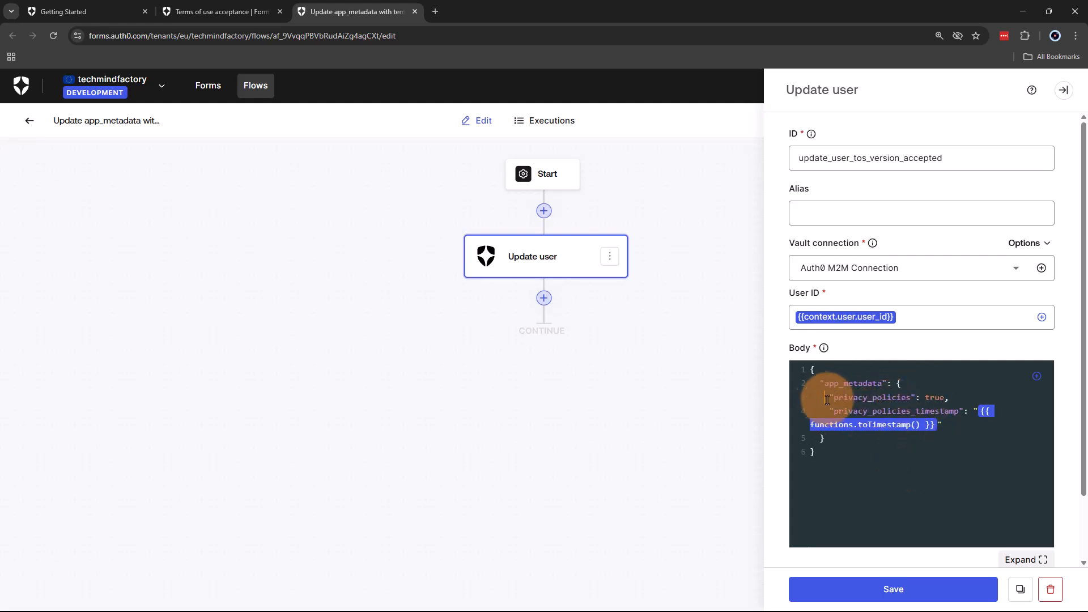
left_click_drag(826, 398, 957, 399)
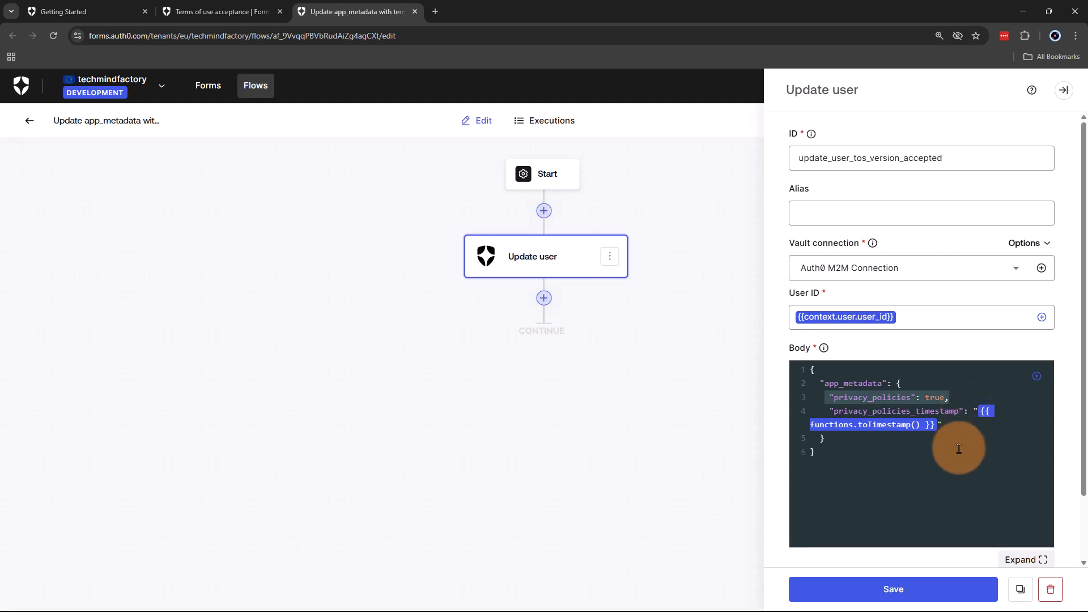
left_click(951, 411)
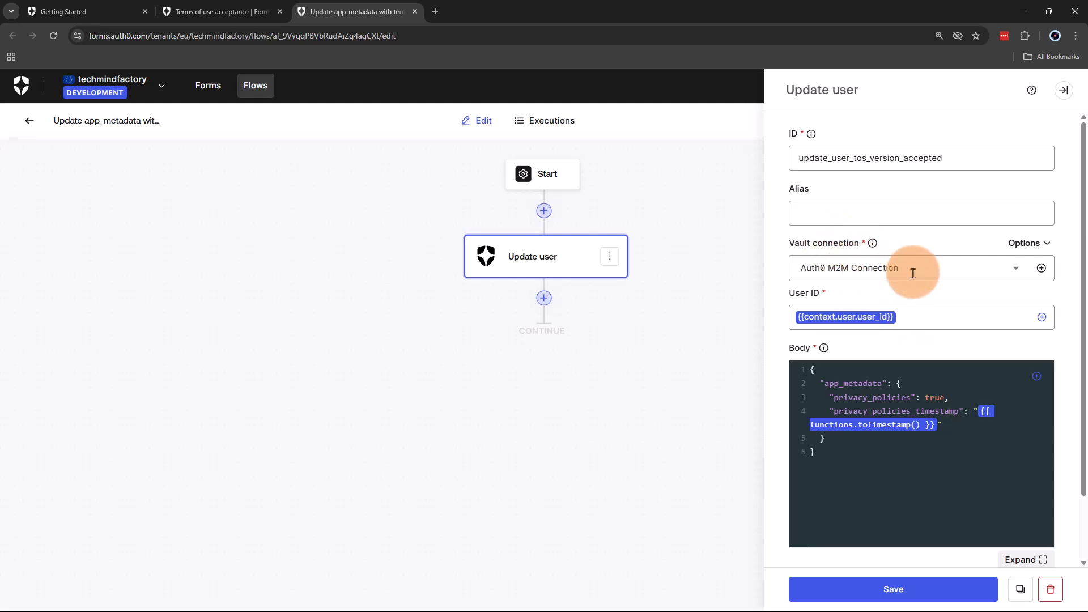
left_click(1017, 273)
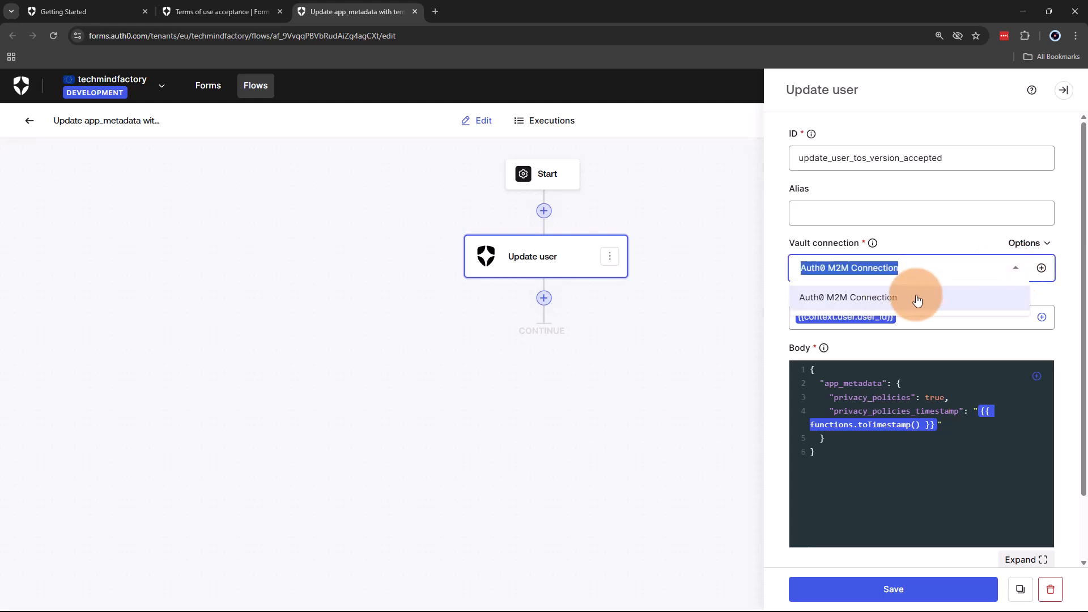
left_click(776, 293)
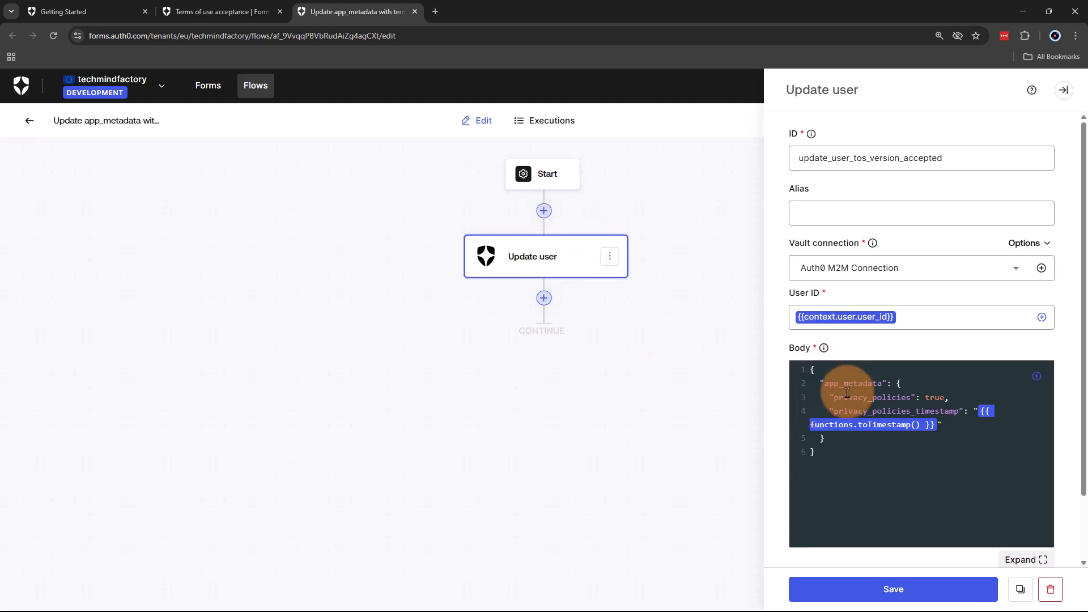
Step: Leave the flow editor, return to the Terms of use acceptance form and close its flow settings
left_click(29, 121)
left_click(620, 385)
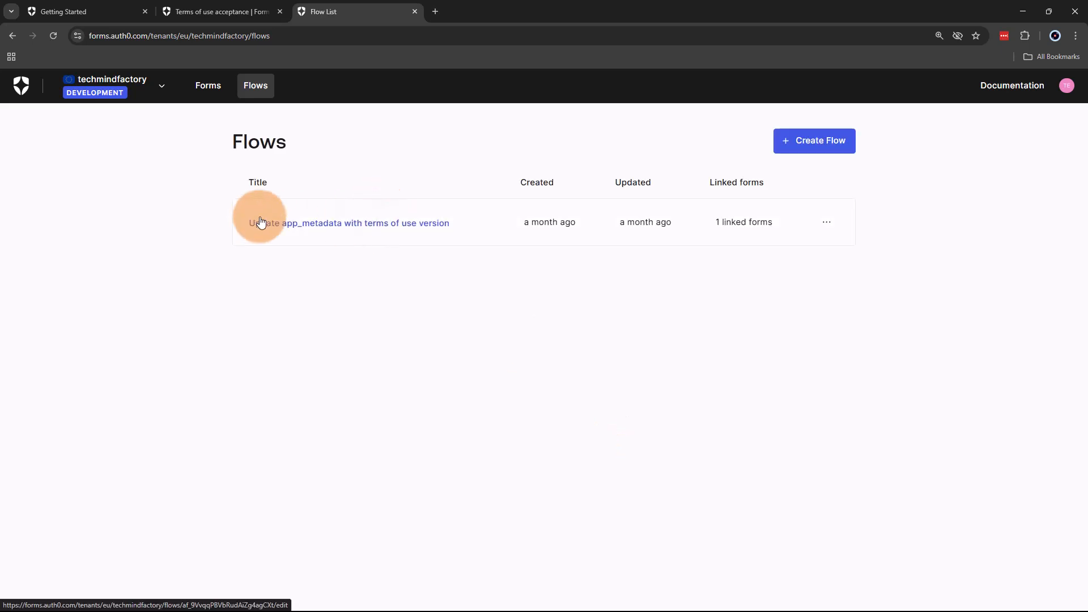
left_click(256, 6)
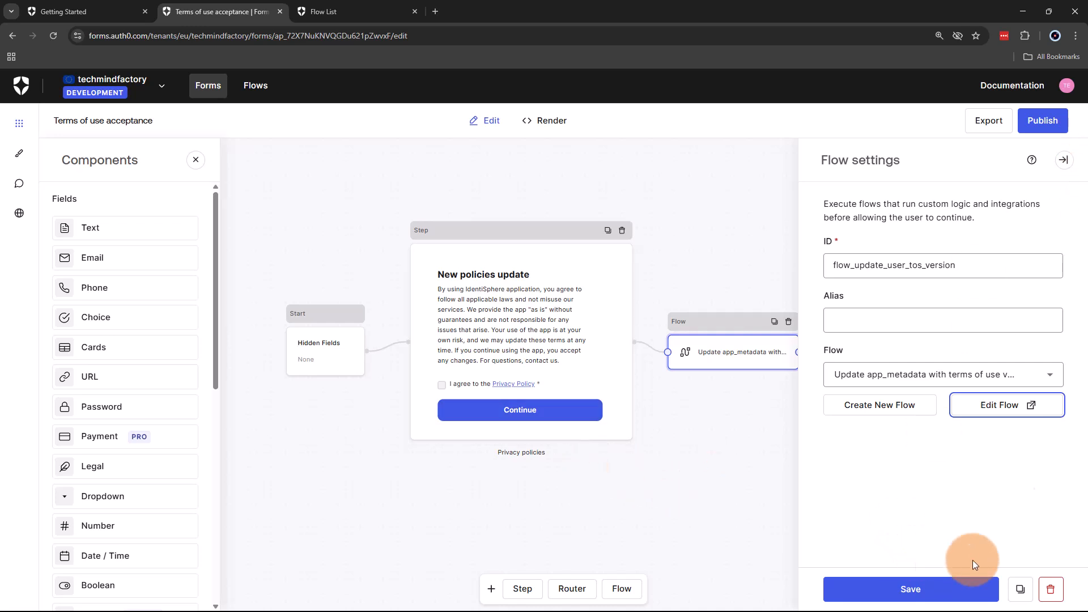
left_click(1063, 160)
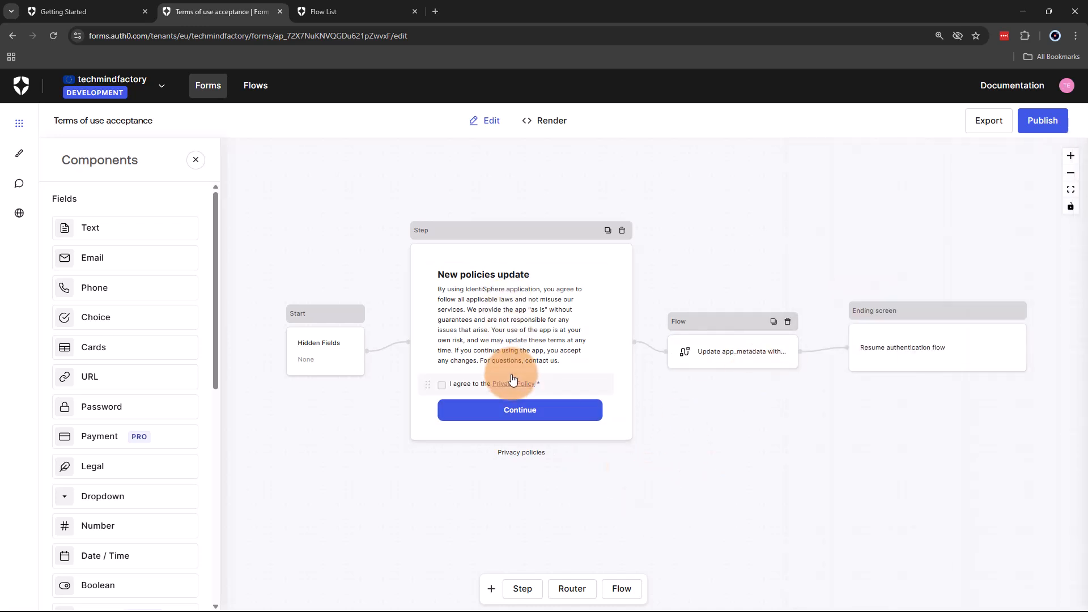
left_click(481, 384)
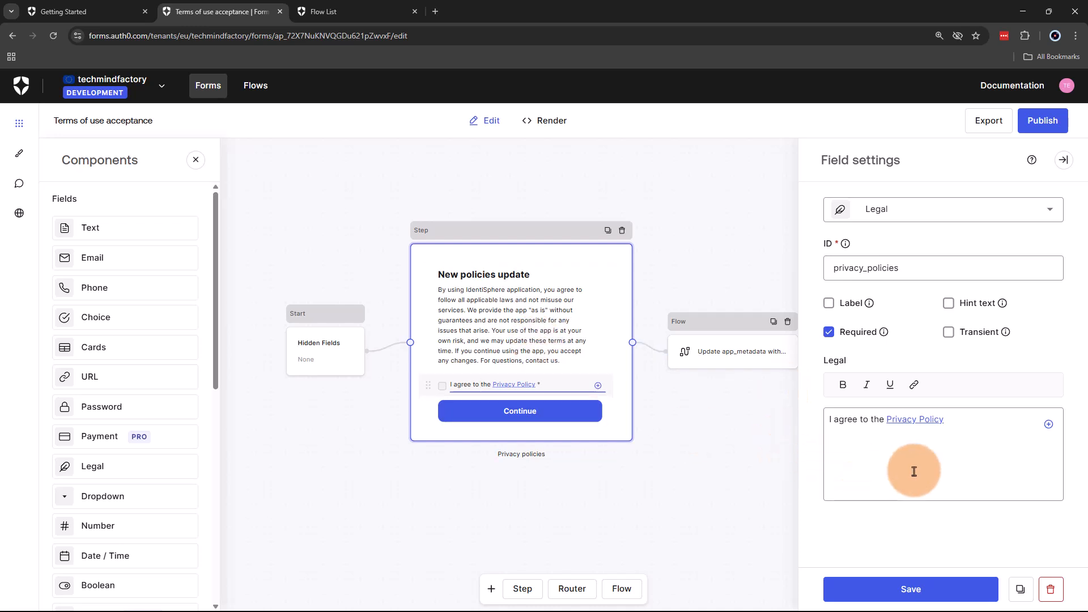
left_click(953, 446)
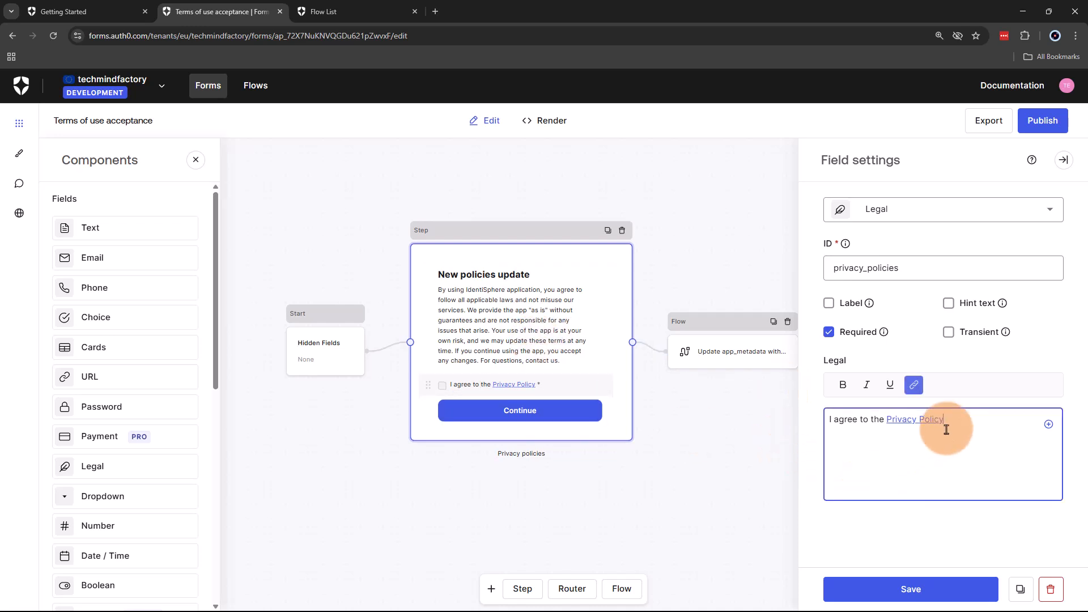
left_click(902, 422)
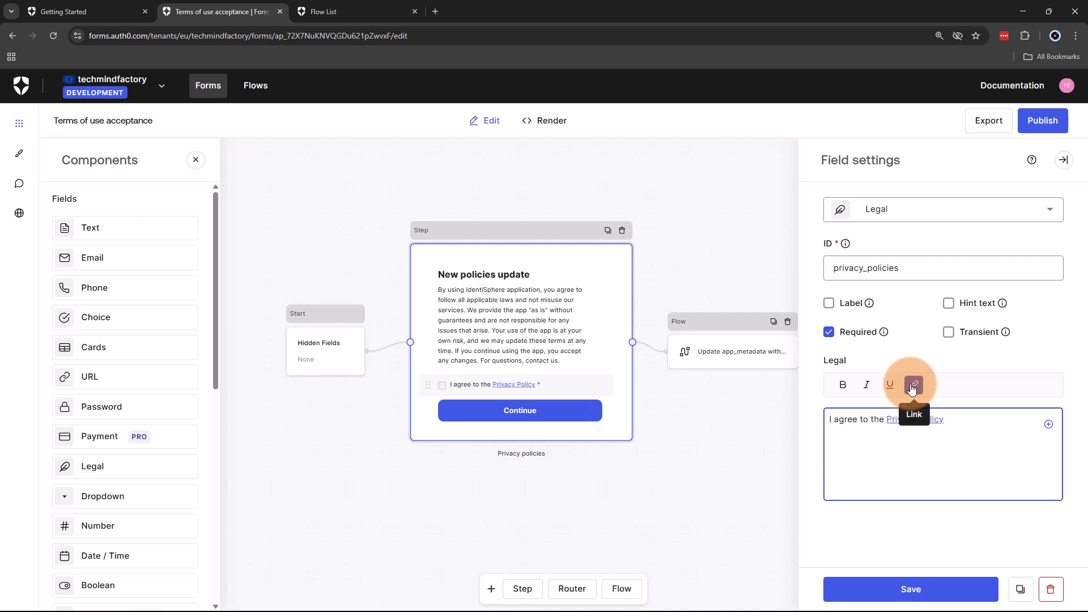
left_click(913, 384)
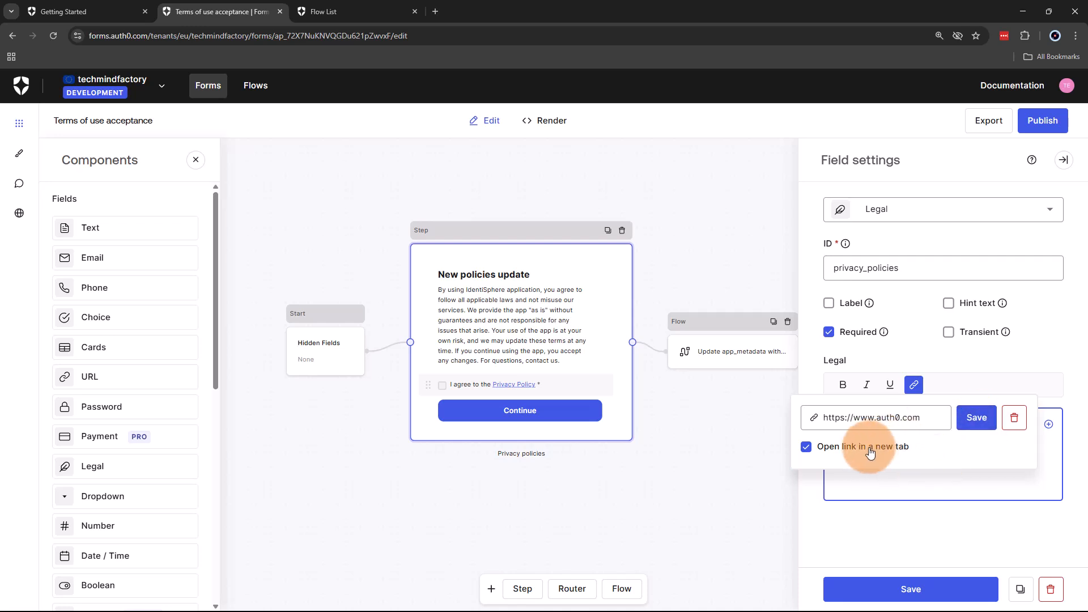
left_click(974, 425)
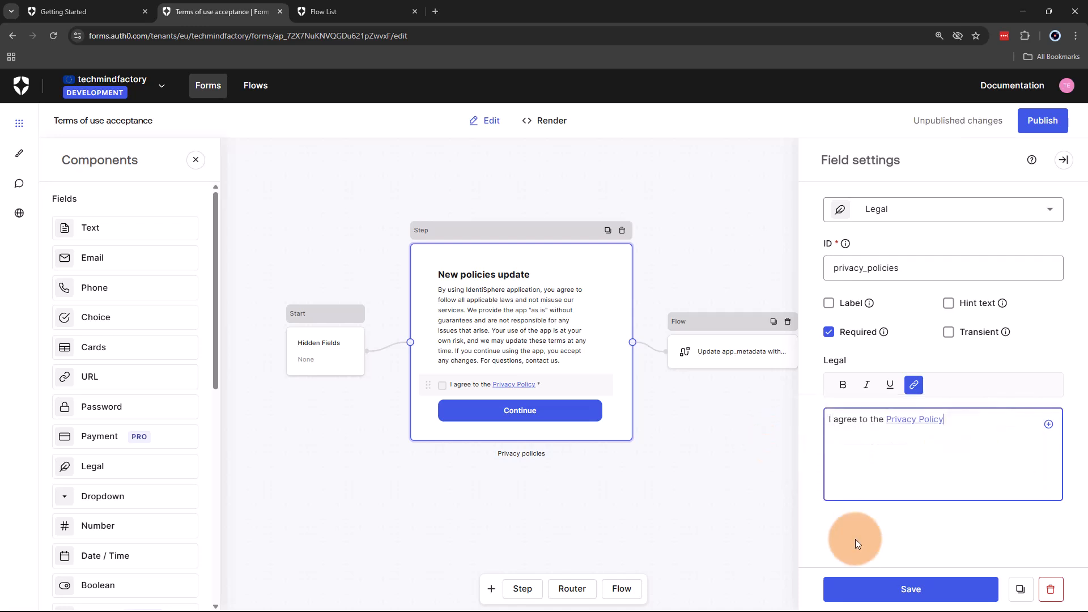
Step: Show the settings of the New policies update text block and review the available fields, blocks and widgets
left_click(513, 410)
left_click(470, 329)
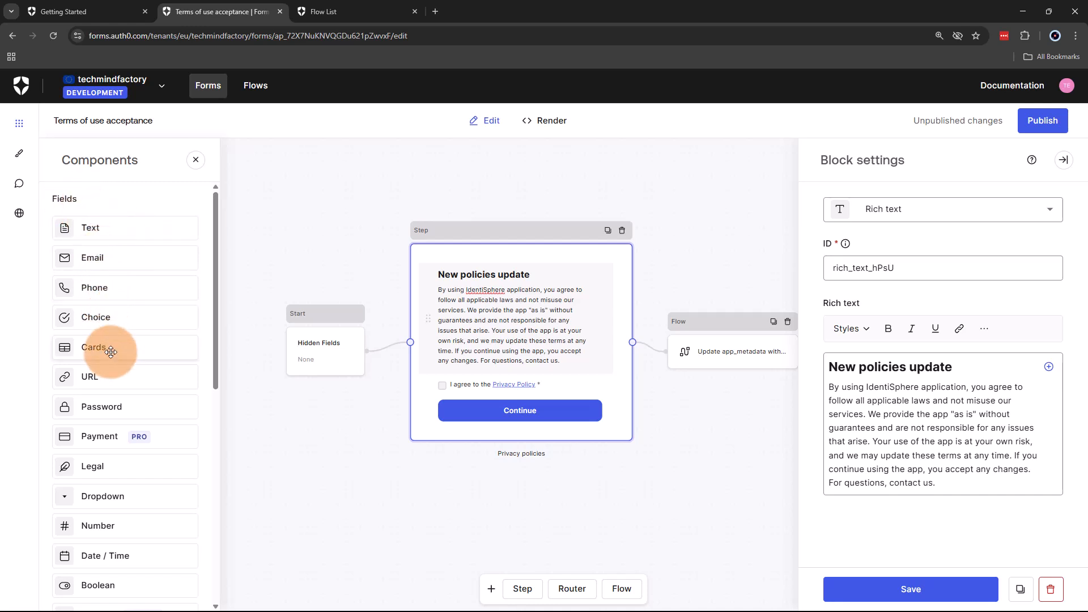
scroll(122, 448, "down", 1)
scroll(126, 439, "up", 1)
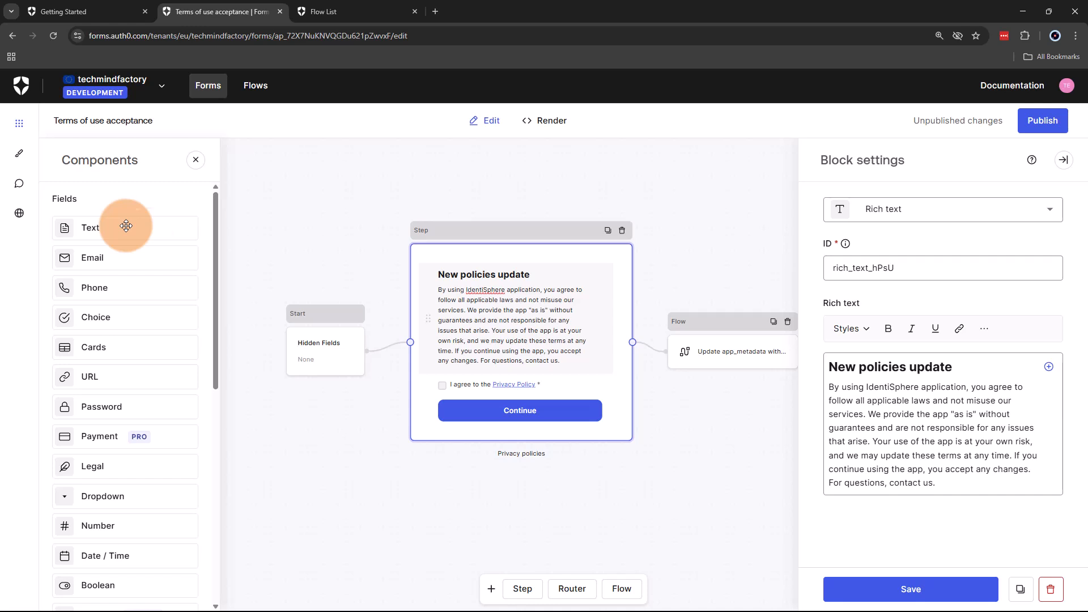
left_click_drag(218, 230, 216, 400)
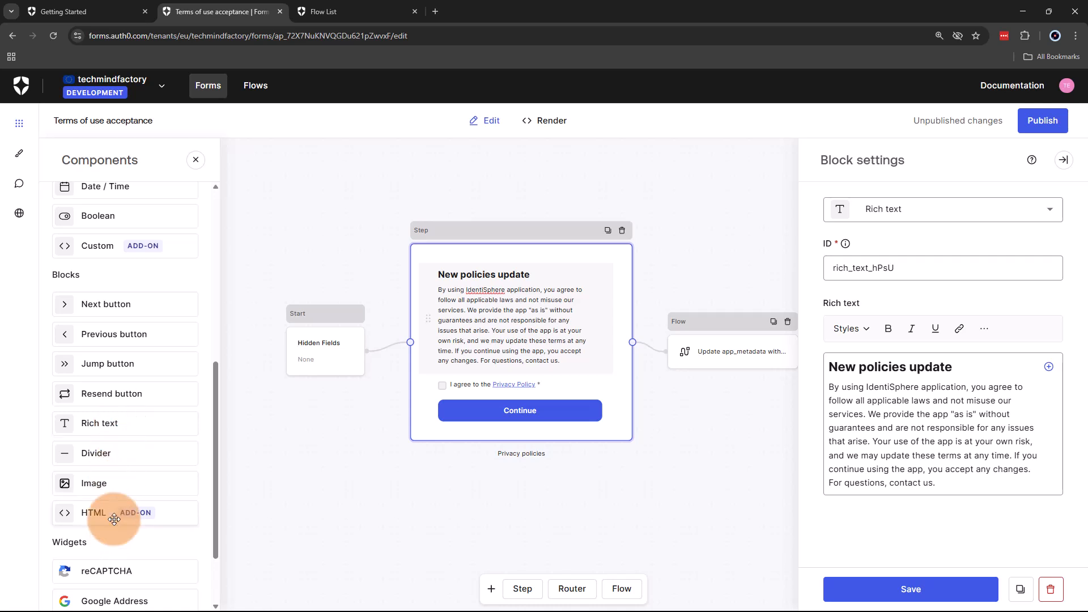
left_click_drag(216, 437, 214, 501)
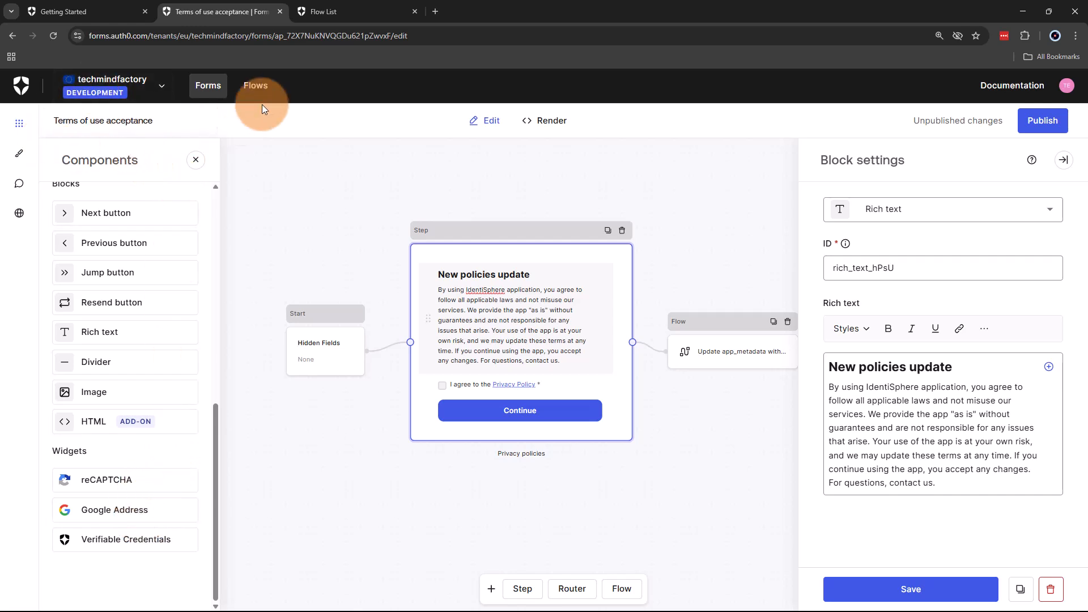
Step: Close the text block's settings and leave the Terms of use acceptance form, discarding its unpublished changes
left_click(1064, 160)
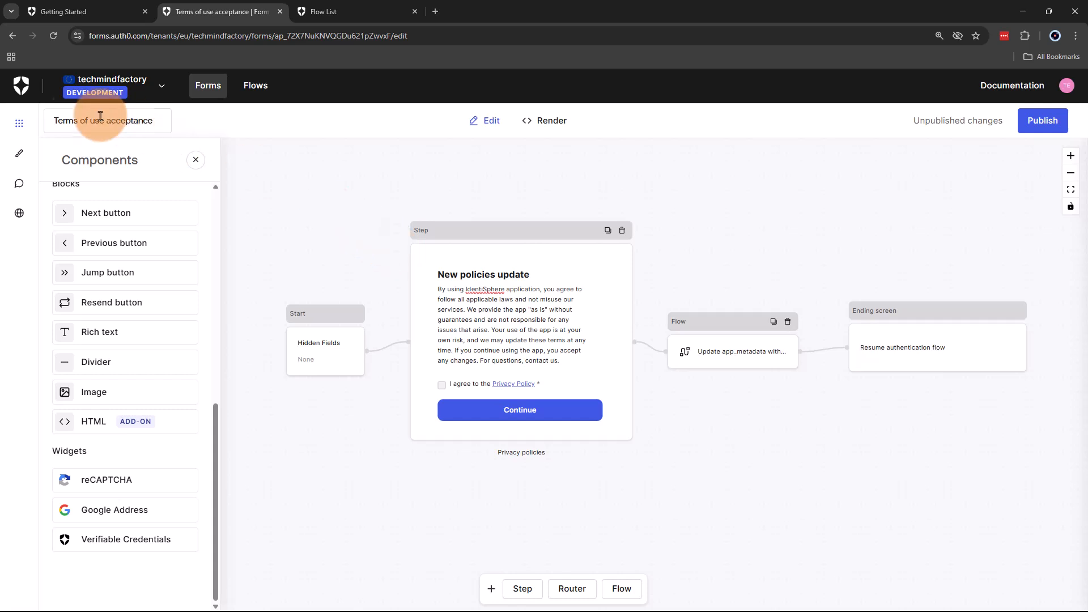
left_click(19, 90)
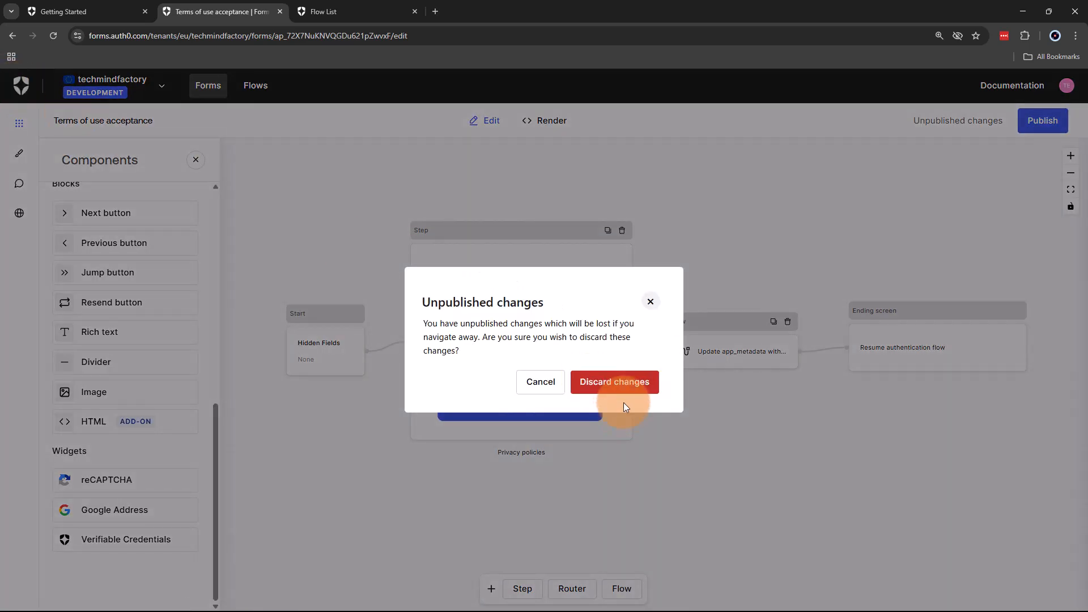
left_click(619, 381)
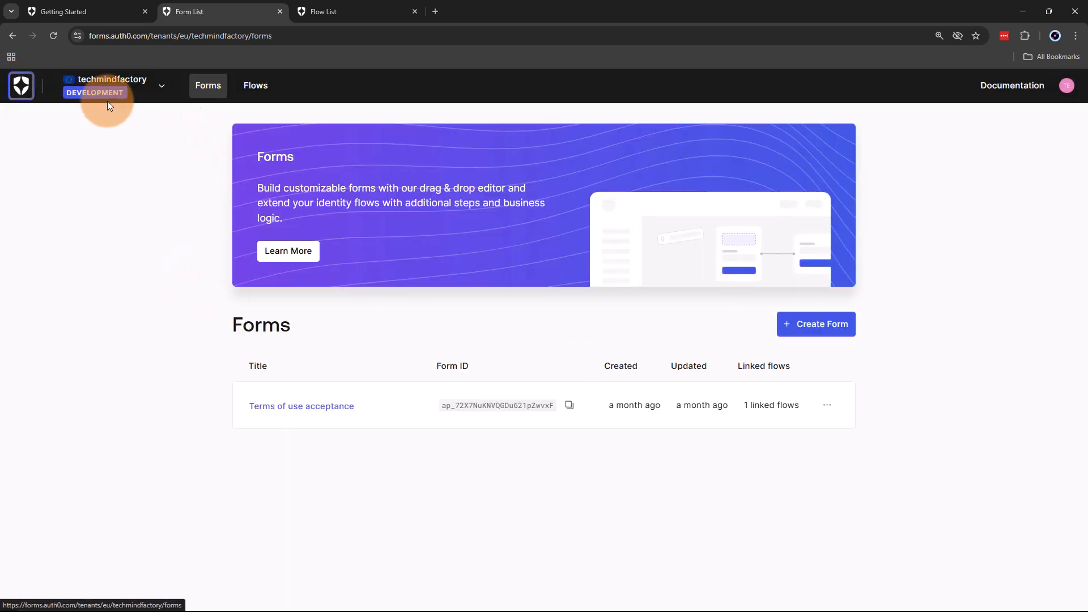
Step: Open the tenant's vault and review the Auth0 M2M Connection and the management options available for it
left_click(157, 95)
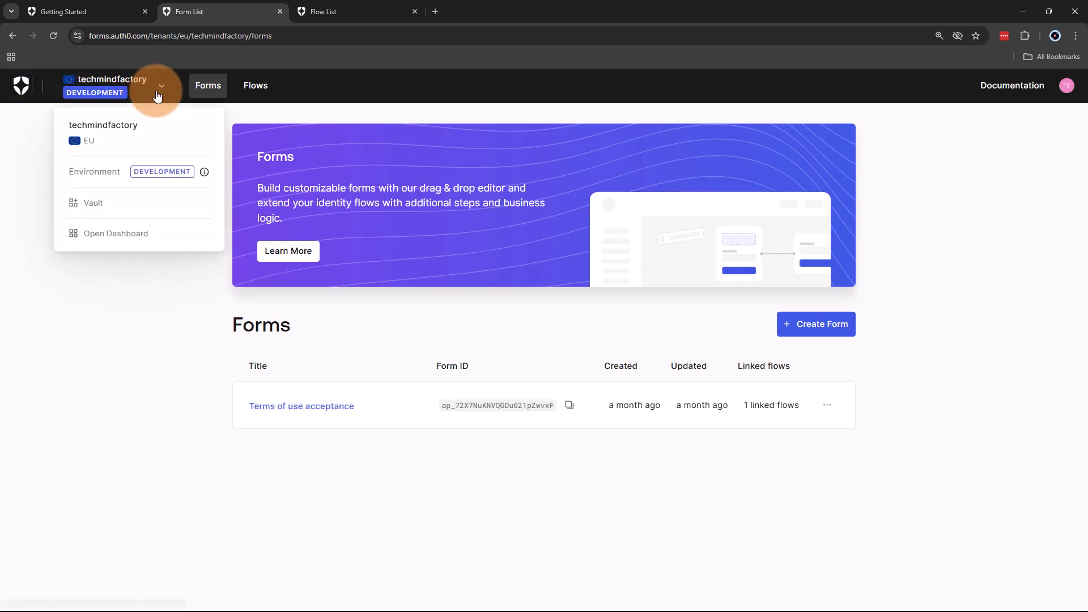
left_click(102, 208)
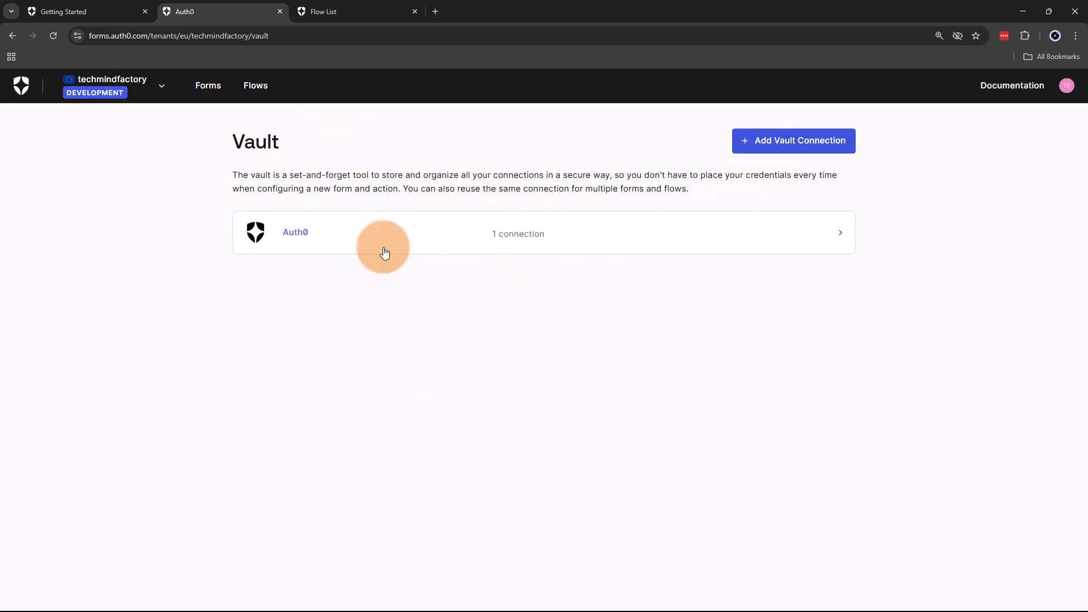
left_click(293, 234)
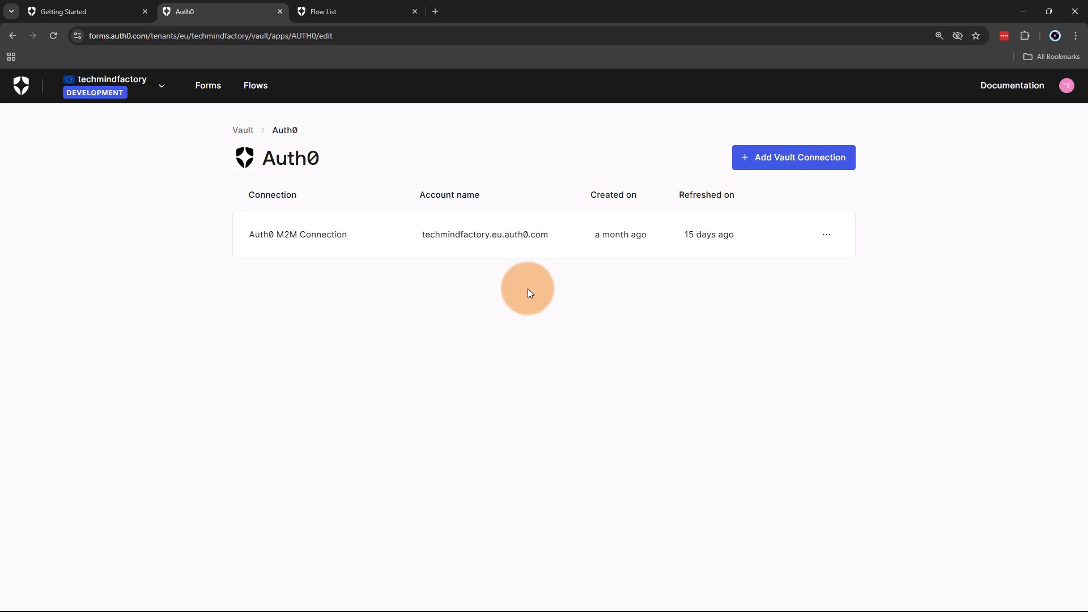
left_click(827, 235)
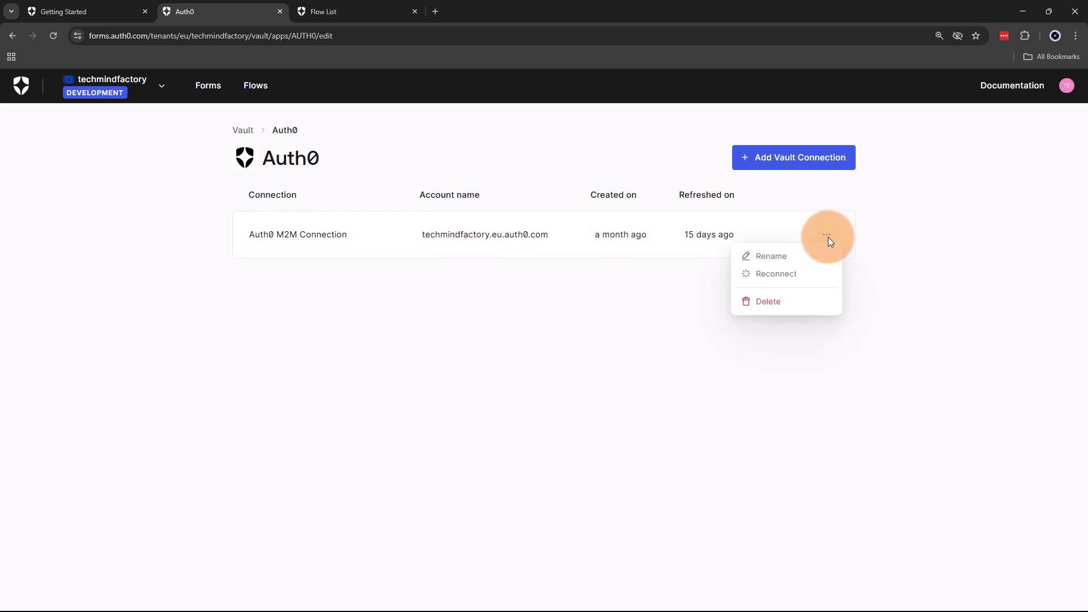
left_click(474, 348)
left_click(691, 265)
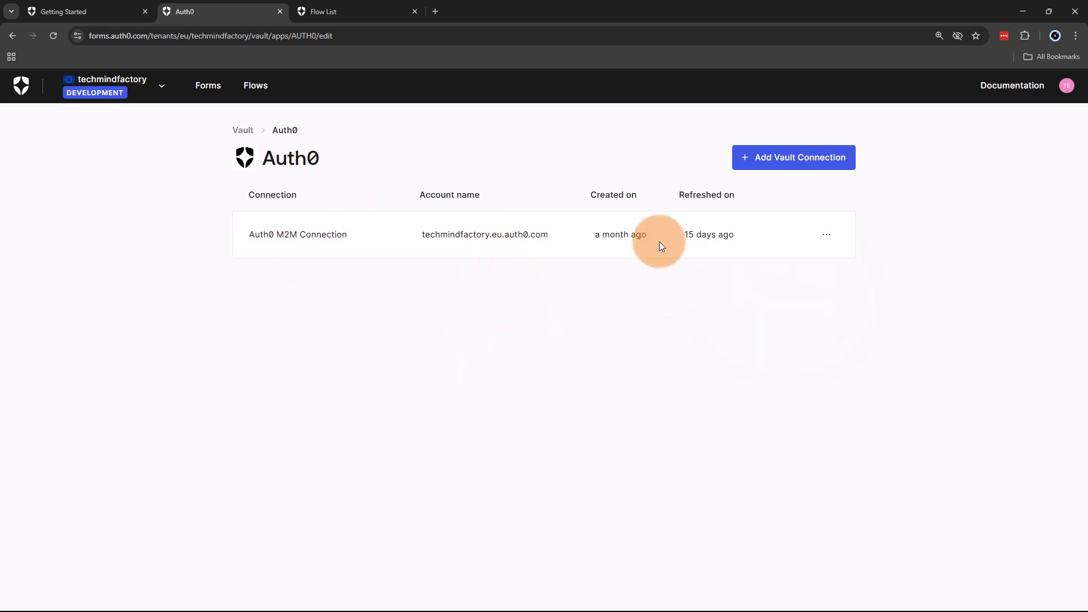
Step: Examine the required credentials and advanced audience option for a new Auth0 vault connection, and close the form without adding one
left_click(799, 162)
left_click(485, 329)
left_click(765, 403)
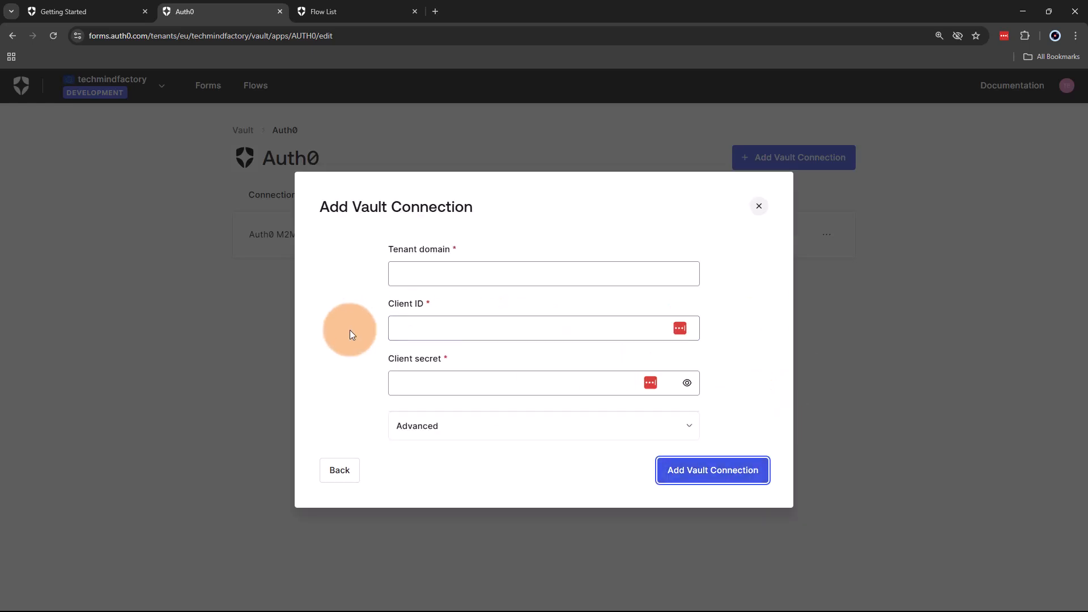
left_click(433, 274)
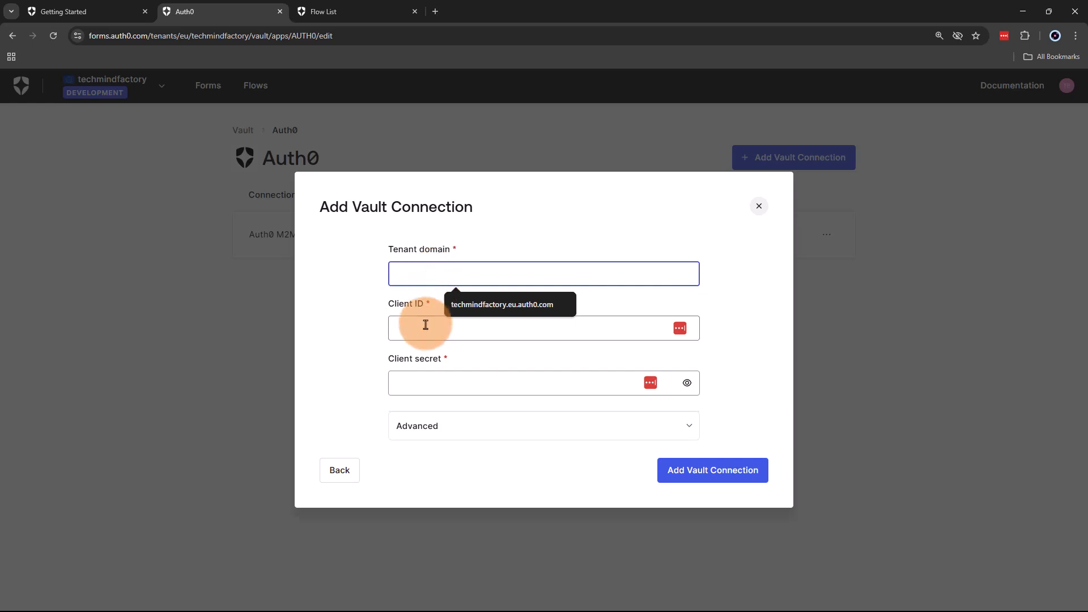
left_click(358, 329)
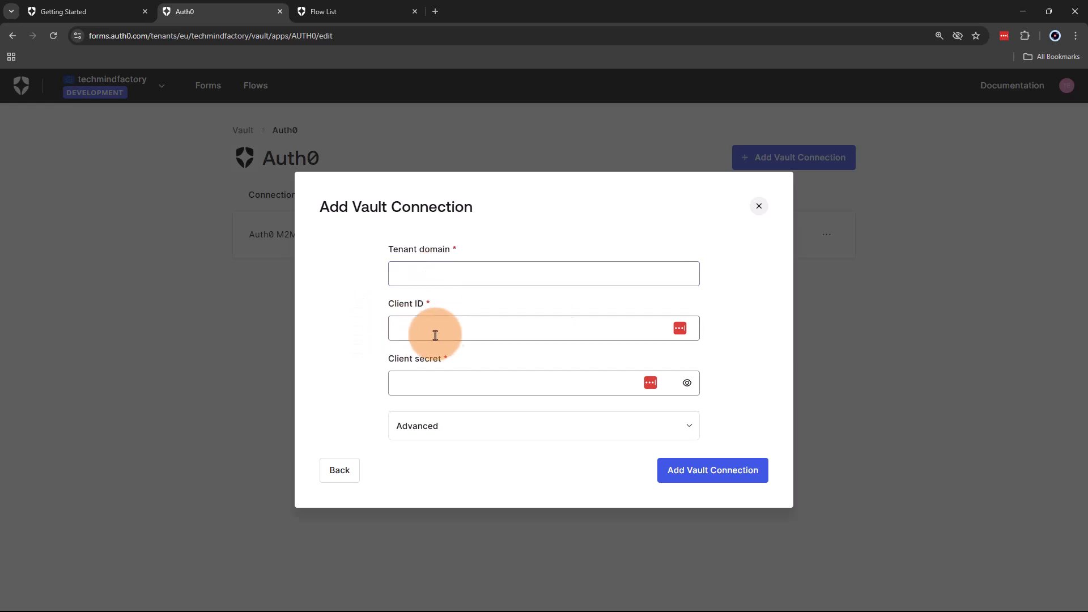
left_click(456, 426)
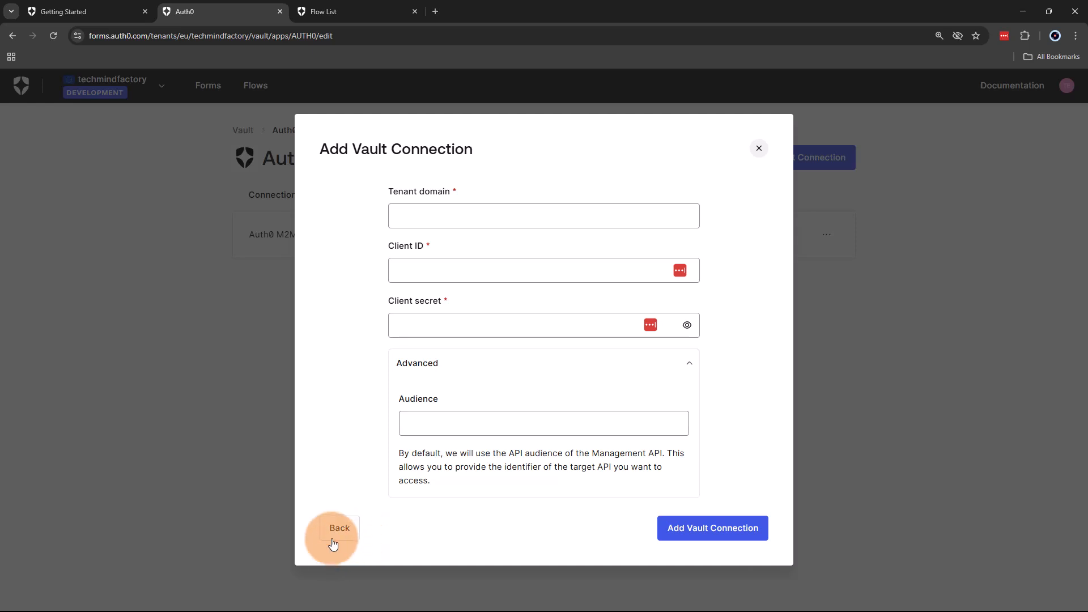
left_click(759, 149)
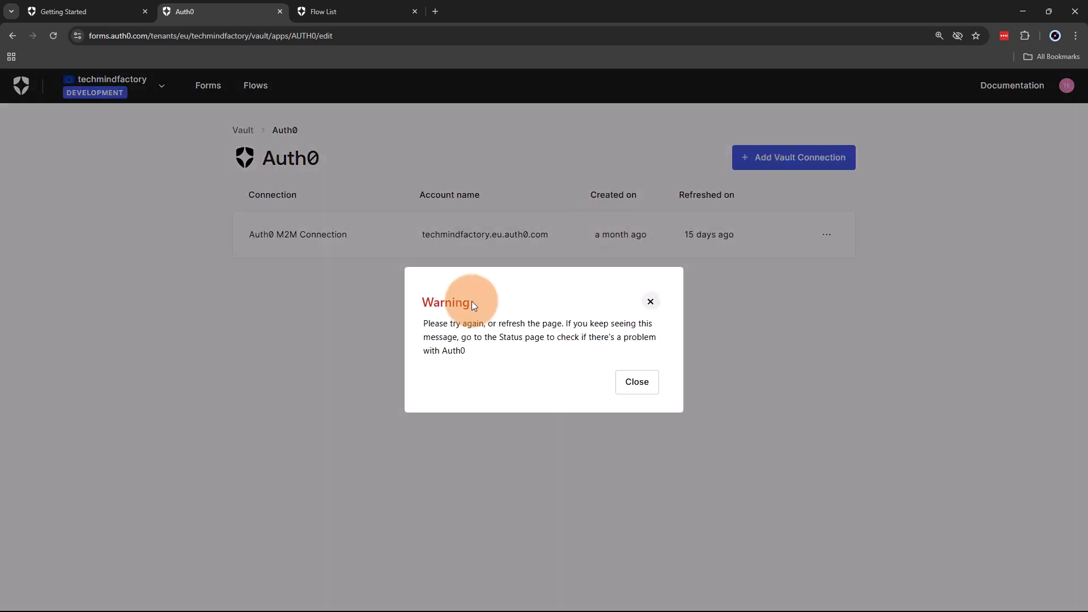
left_click(637, 381)
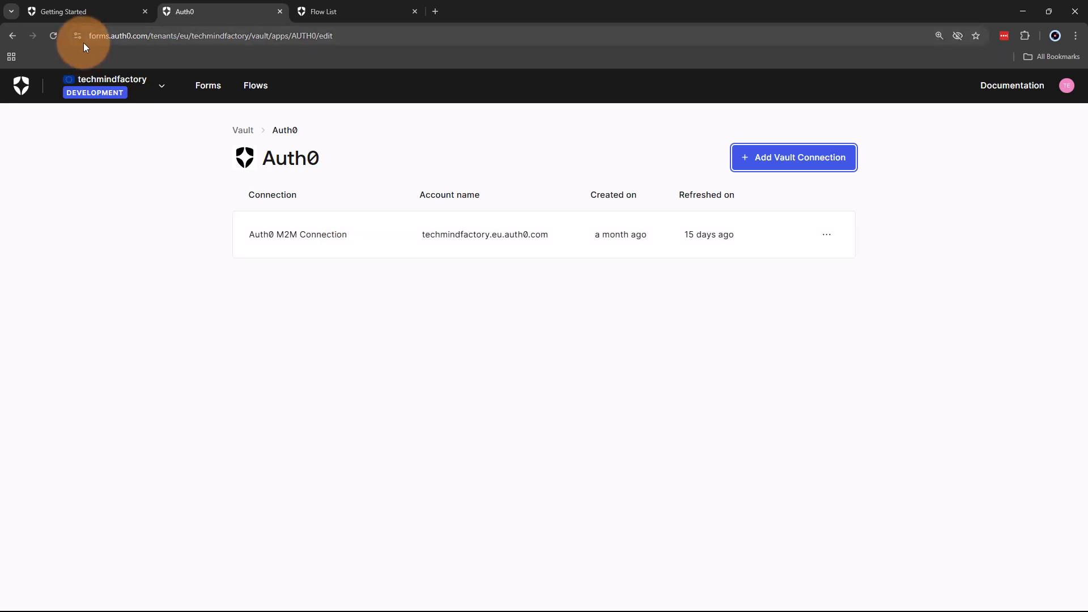
Step: Switch to the Auth0 management dashboard and examine the Auth0 Forms M2M Application's domain and client credential settings
left_click(86, 13)
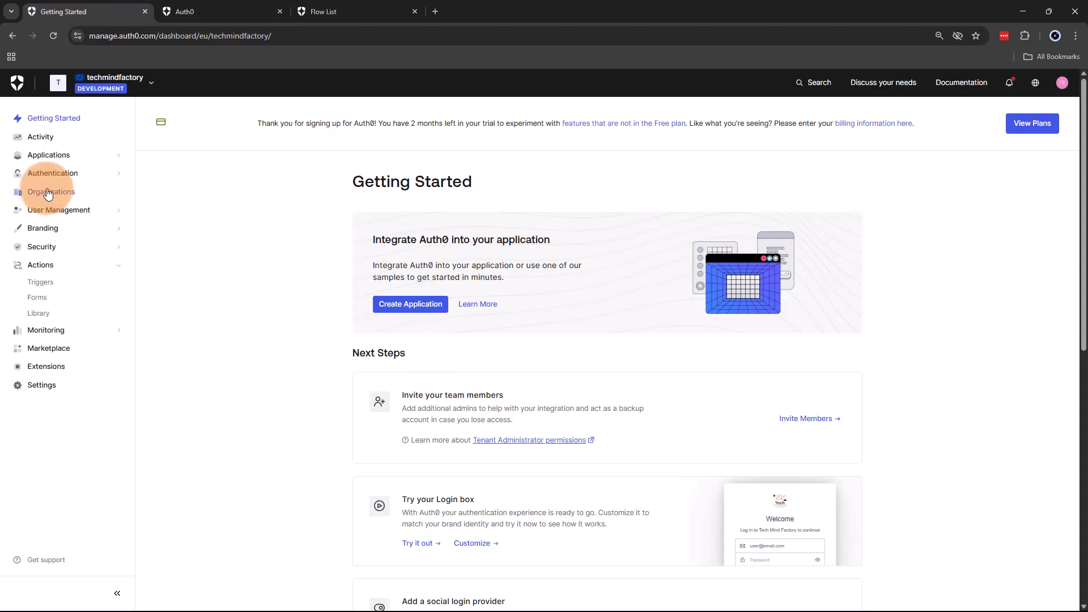
left_click(49, 158)
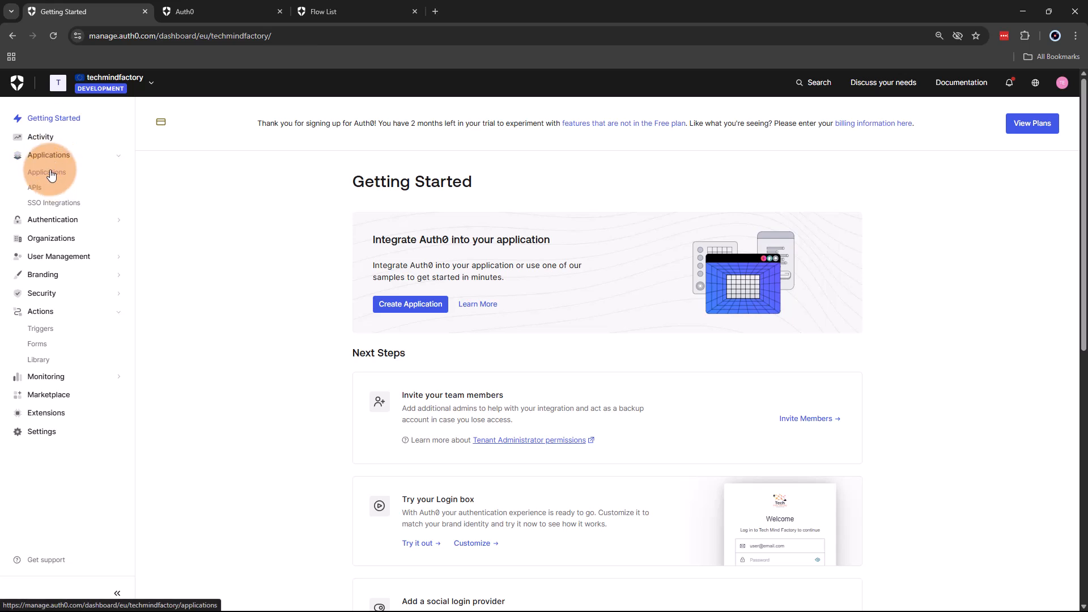
left_click(45, 172)
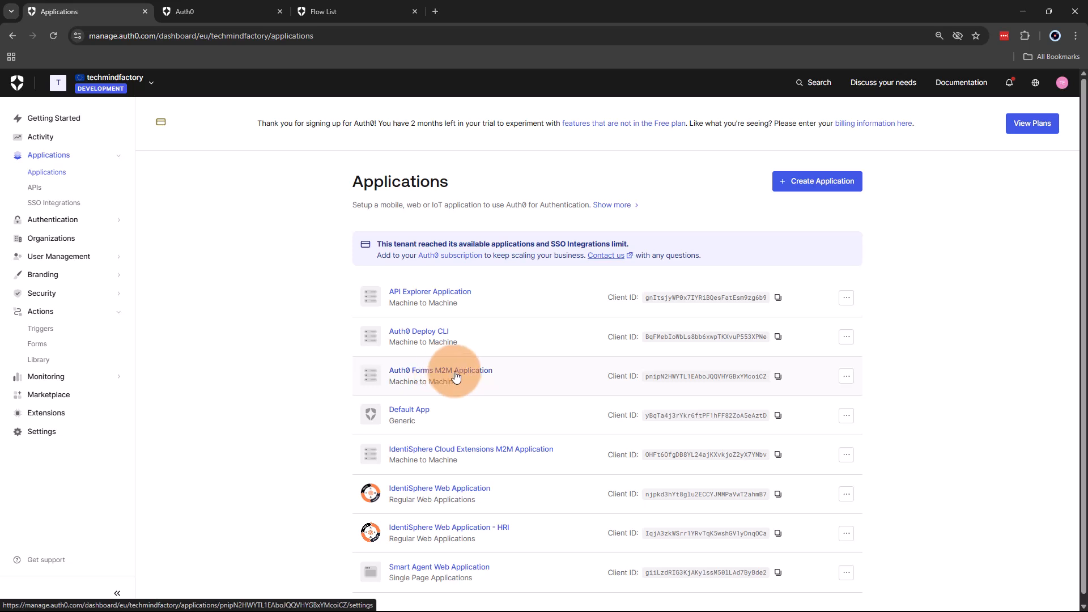
left_click(456, 377)
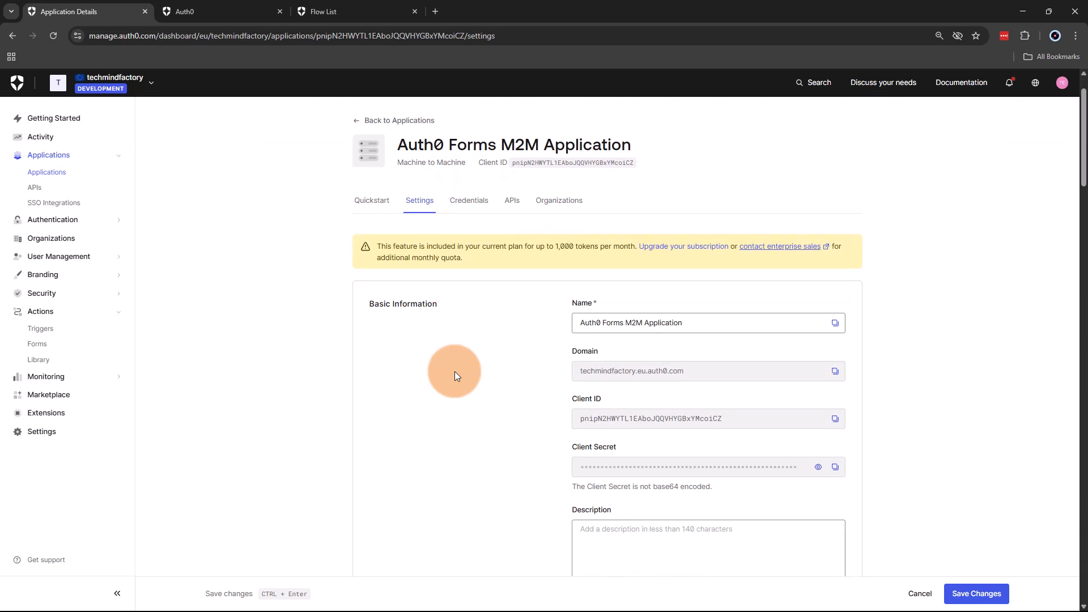
scroll(454, 372, "down", 2)
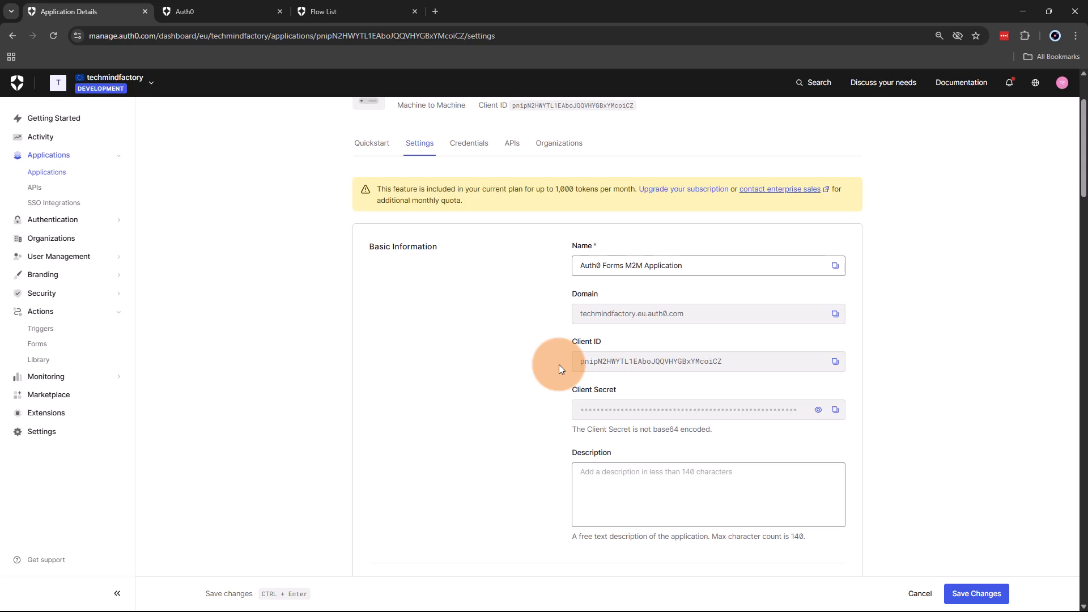
Step: Show which APIs the Auth0 Forms M2M Application may access and review its Auth0 Management API permissions
left_click(513, 148)
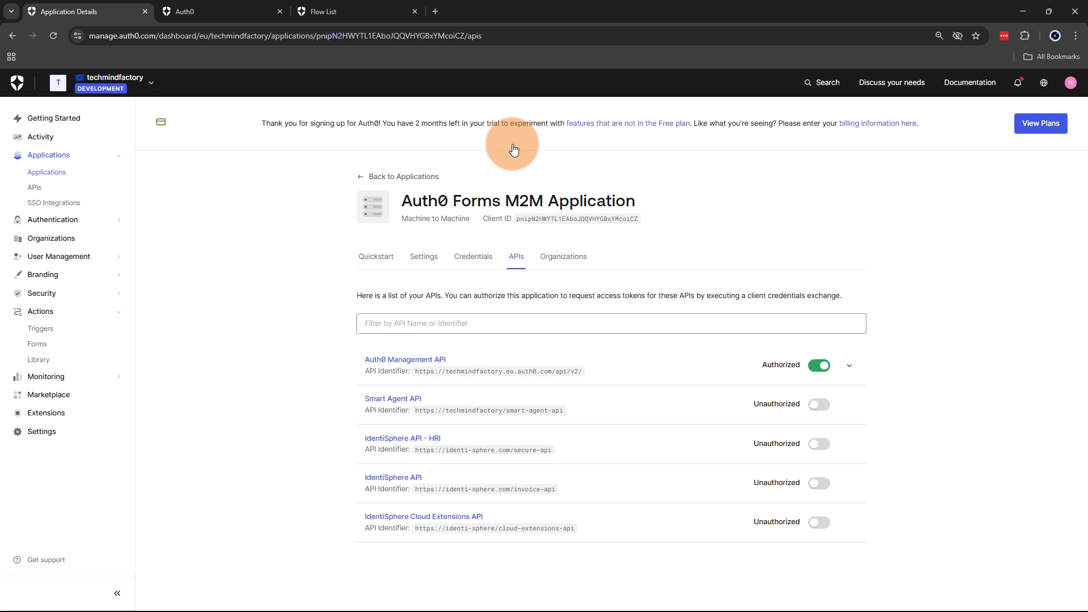
left_click(853, 369)
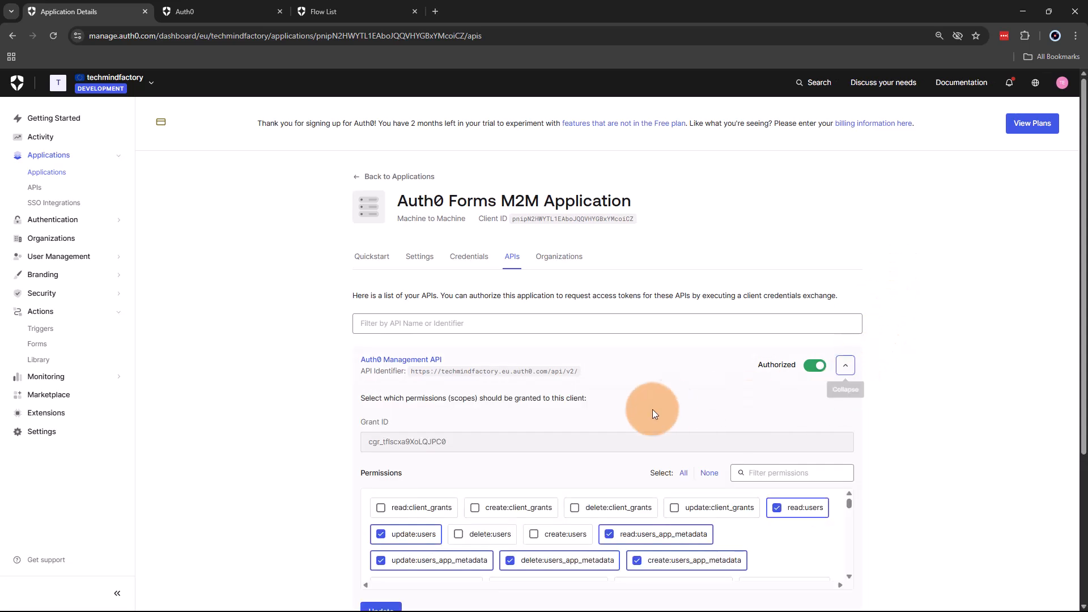
scroll(358, 398, "down", 1)
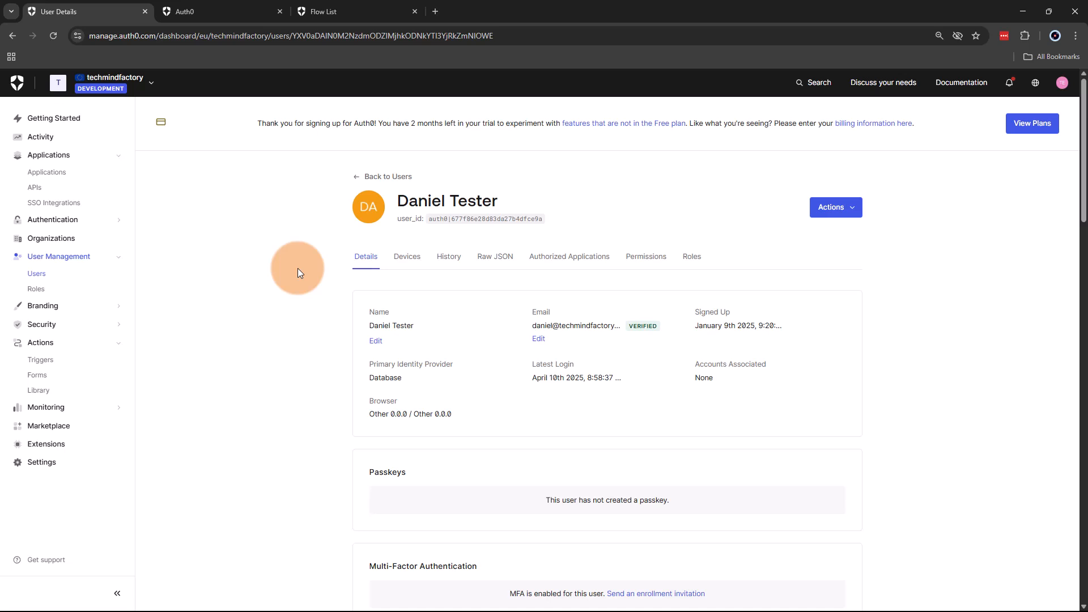
Step: Examine the test user's user_metadata and app_metadata in the user details
scroll(297, 272, "down", 6)
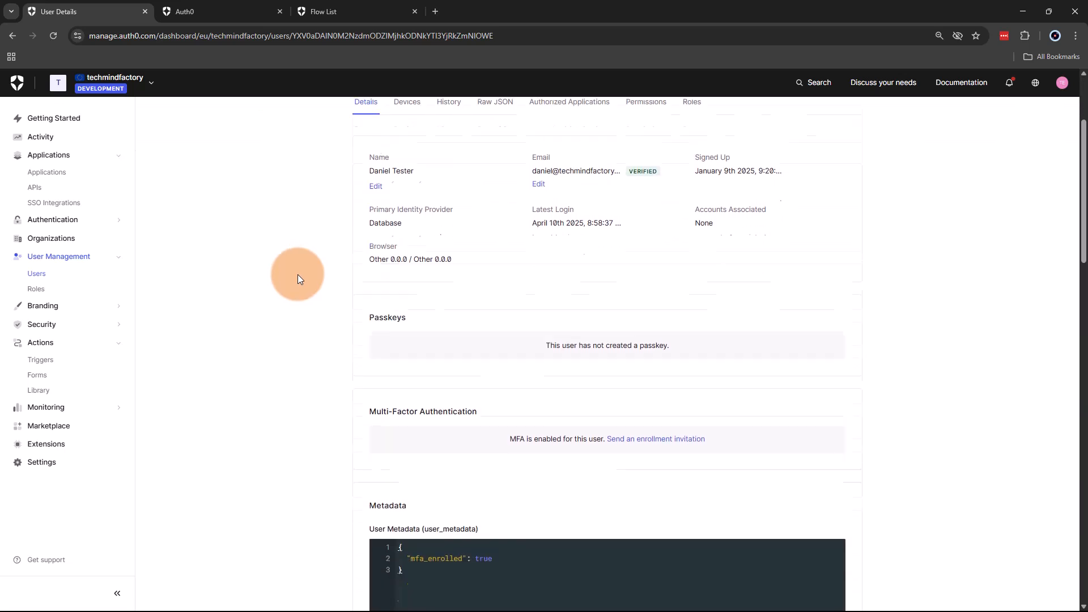
scroll(296, 312, "down", 3)
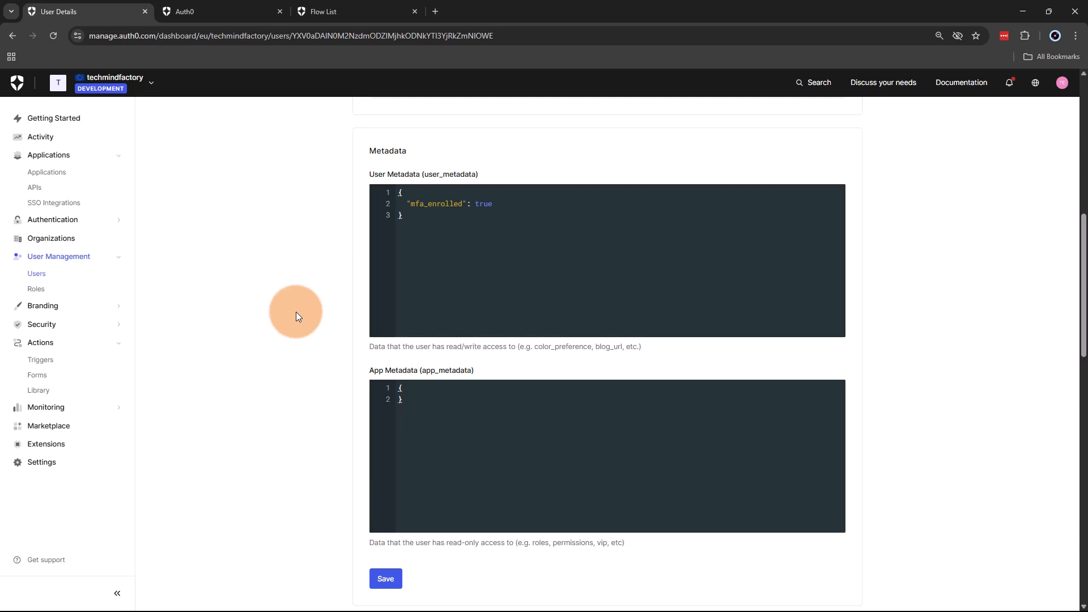
scroll(296, 311, "up", 9)
scroll(296, 311, "down", 3)
scroll(296, 312, "down", 7)
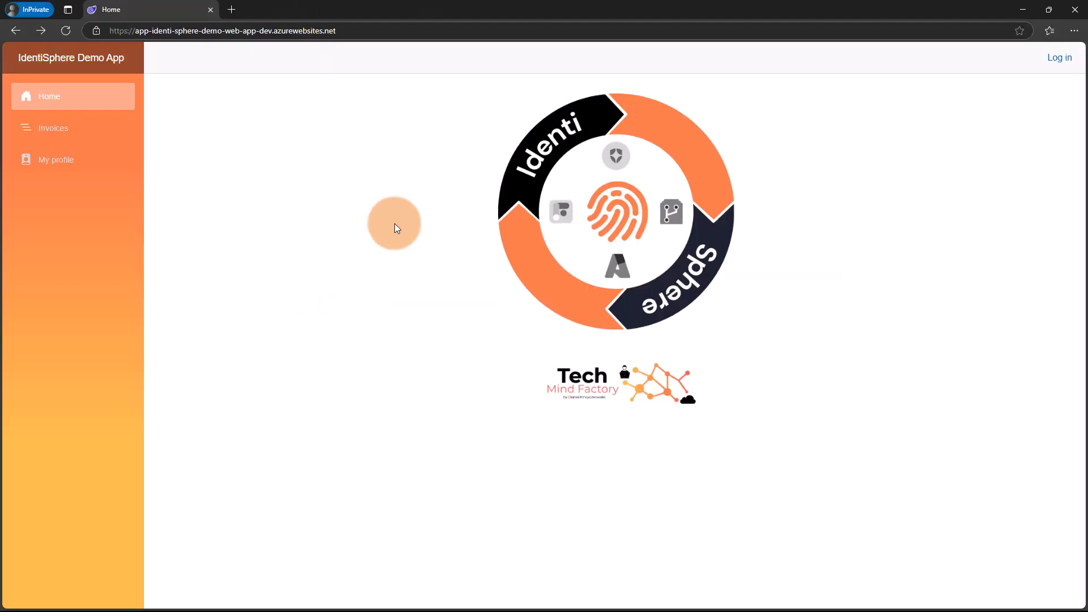
Step: Log in to the IdentiSphere Demo App with the test user's email address and account password
left_click(1057, 60)
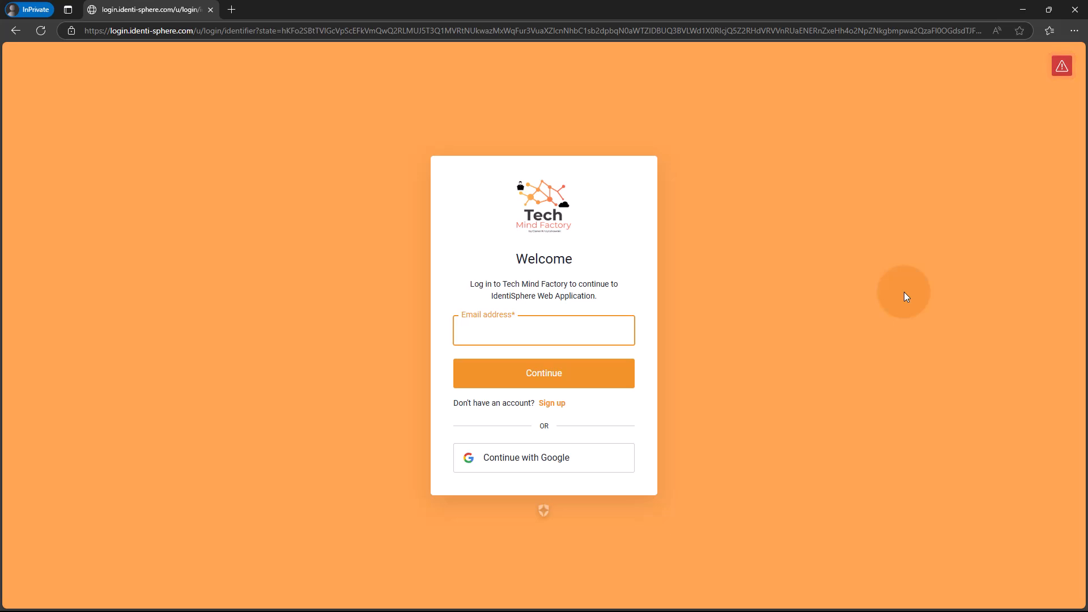
key("ctrl+v")
left_click(510, 369)
type("••••••••")
key("Return")
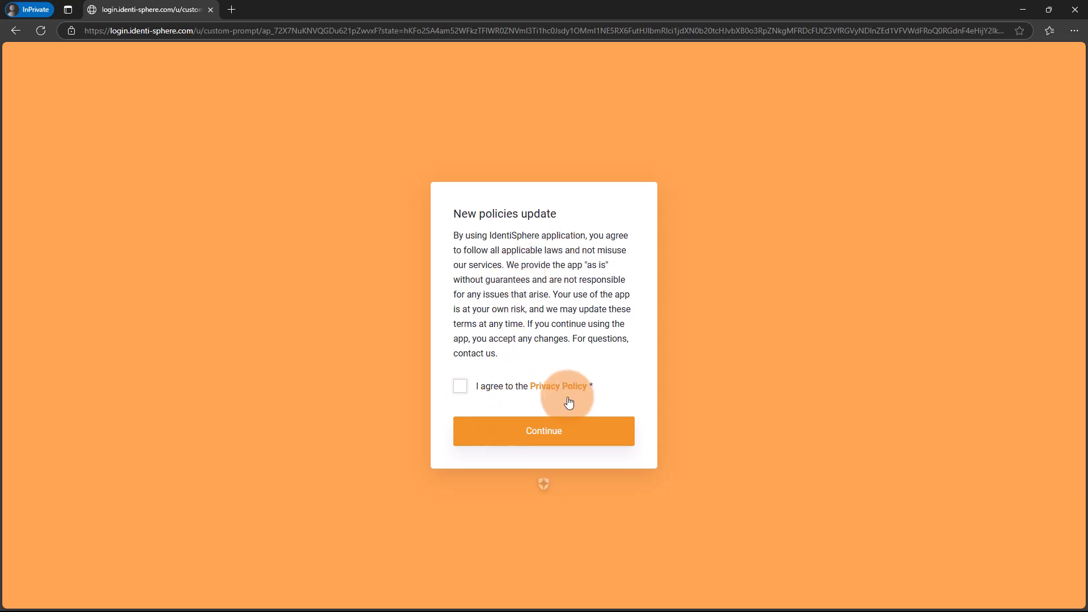
Step: Try to continue past the New policies update prompt without consent, and complete it by agreeing to the Privacy Policy
left_click(557, 437)
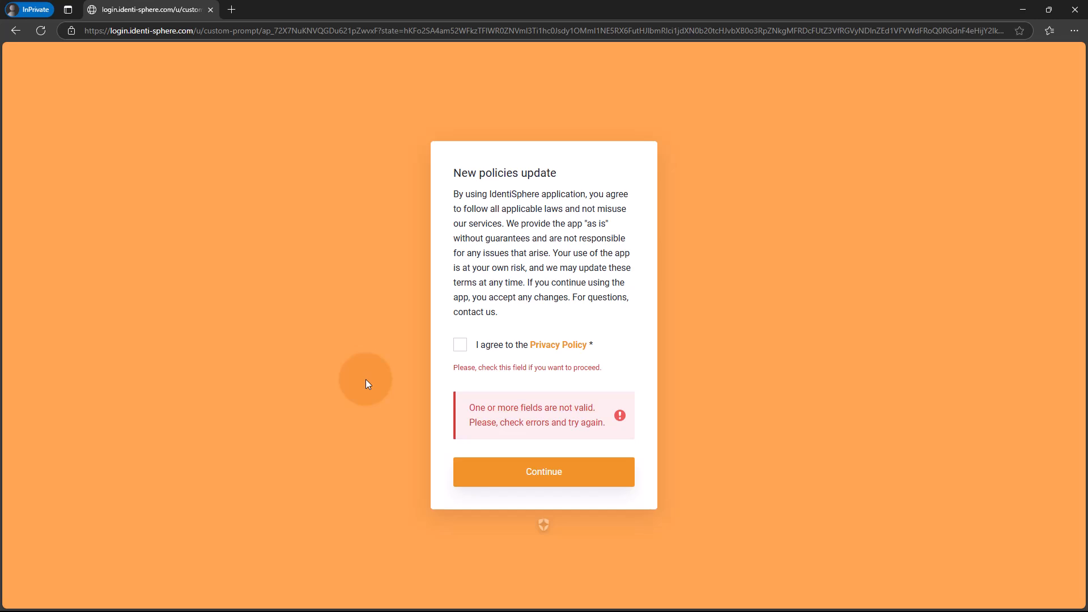
left_click(459, 345)
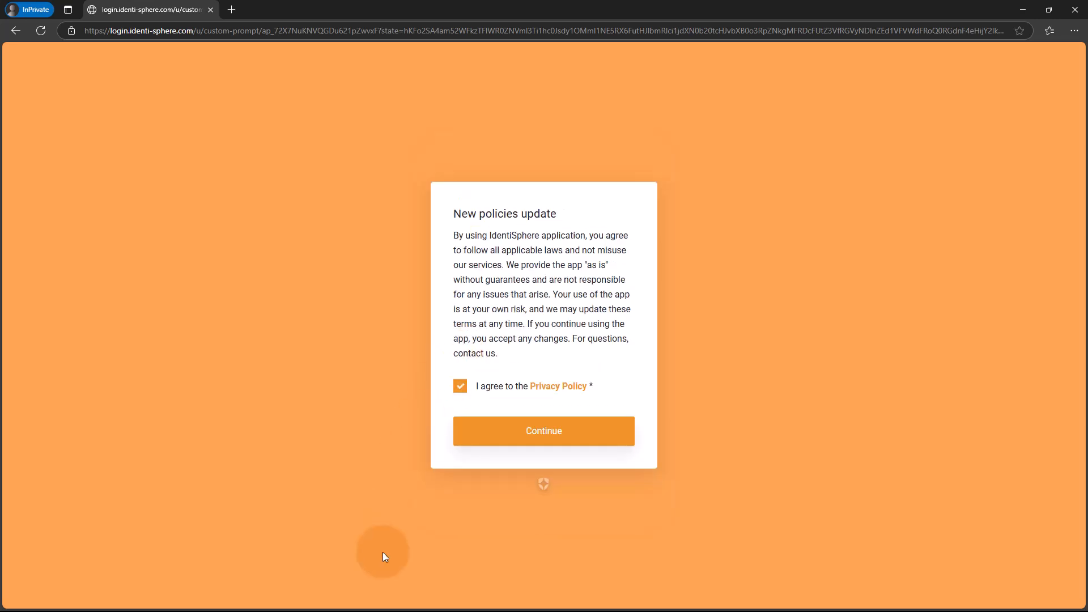
left_click(576, 438)
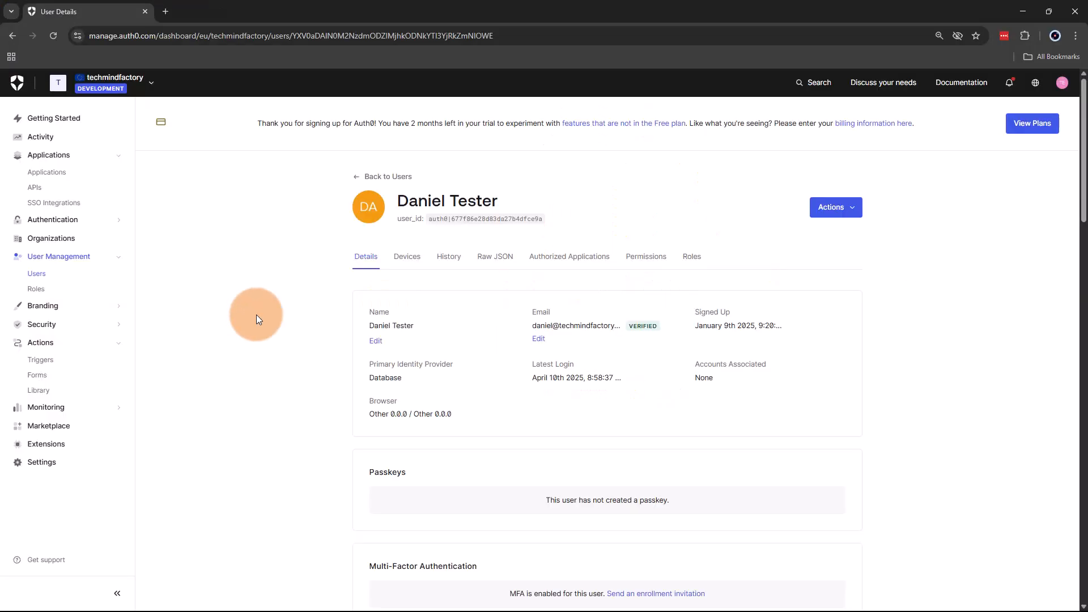
Step: Check the test user's app_metadata in the Auth0 dashboard and reload the user details page
scroll(257, 314, "down", 15)
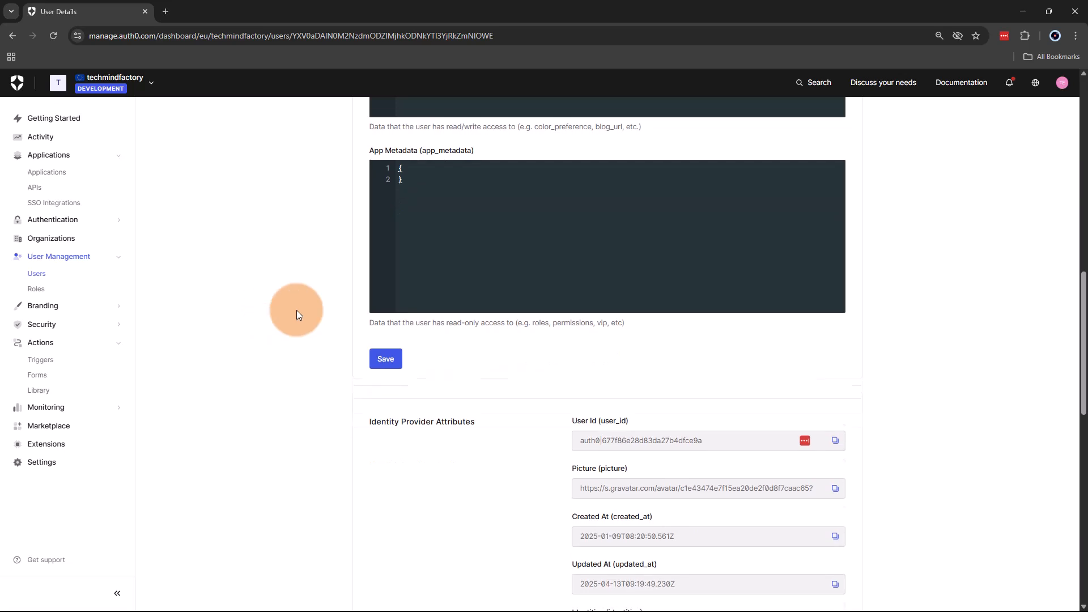
scroll(340, 295, "up", 2)
left_click(53, 35)
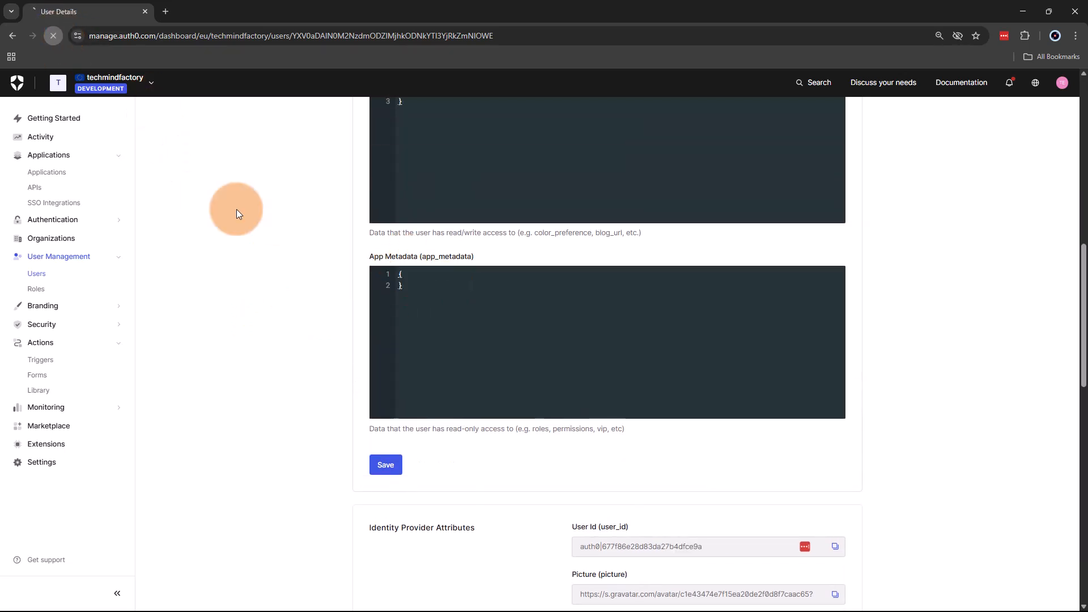